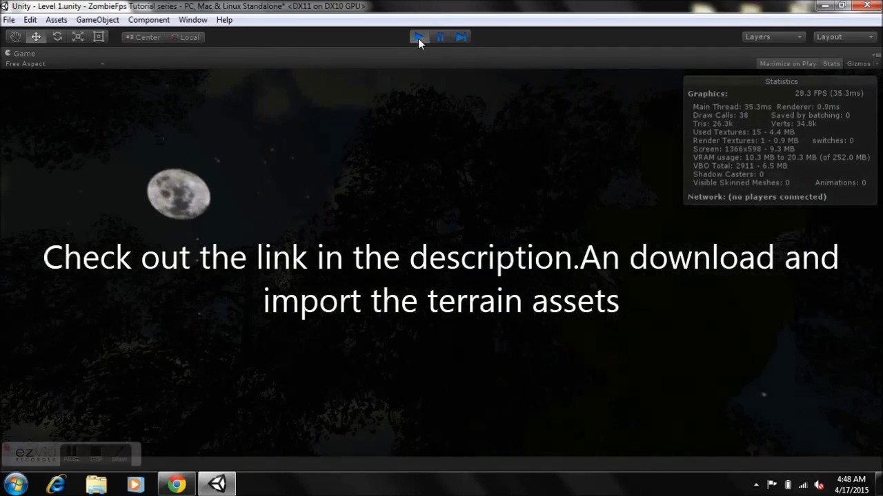
# Stop the running game and, in Chrome, try opening the Terrain Assets store package in Unity before returning to the Unity editor
pyautogui.click(417, 38)
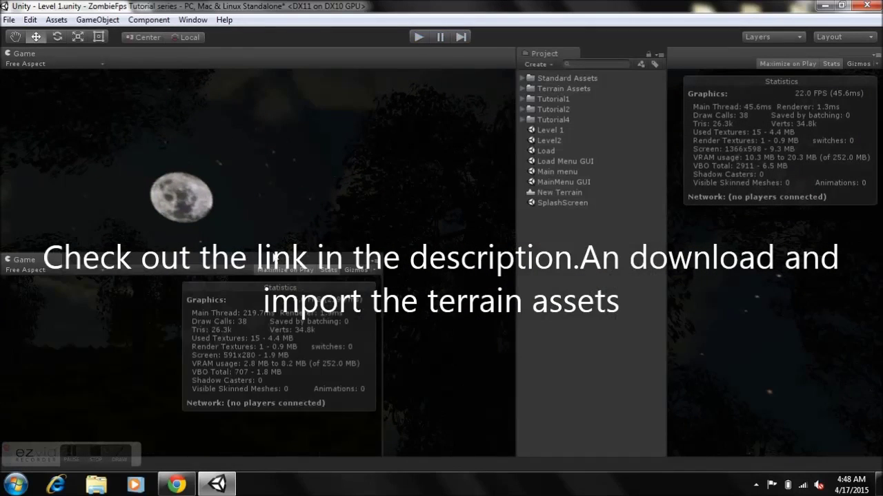
pyautogui.click(181, 486)
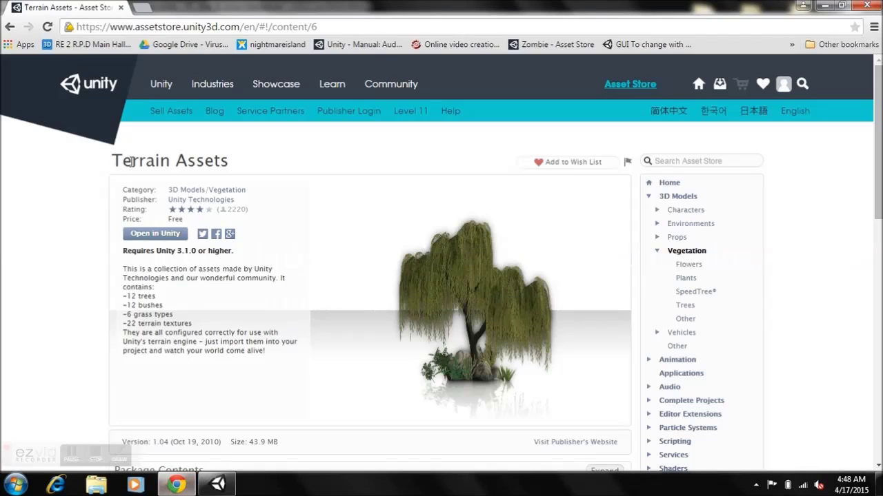
pyautogui.moveTo(140, 158); pyautogui.dragTo(250, 164)
pyautogui.click(250, 164)
pyautogui.click(164, 235)
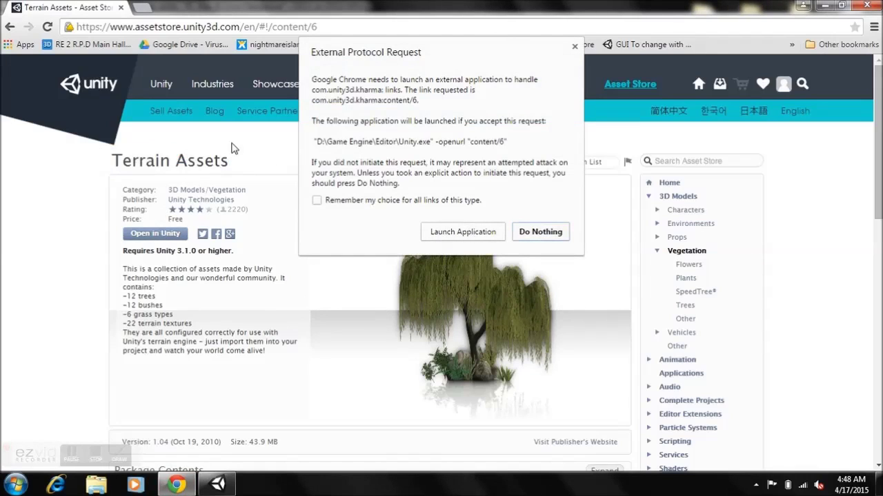
pyautogui.click(573, 50)
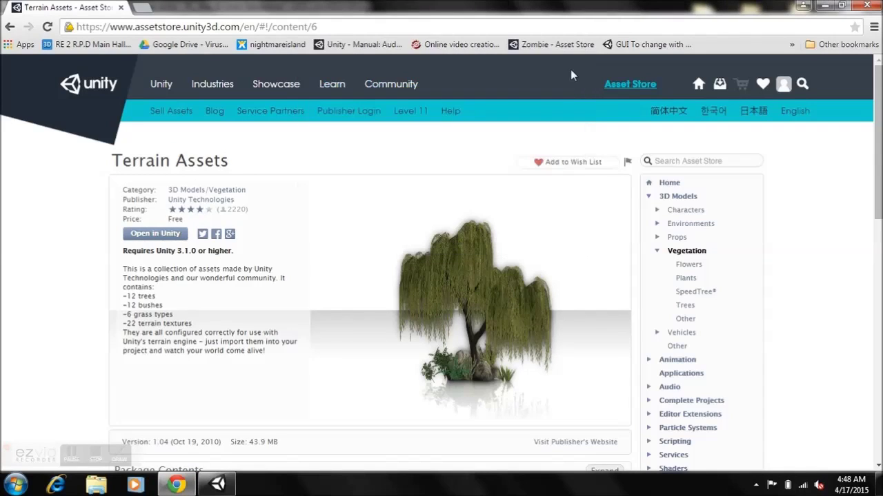
pyautogui.click(220, 485)
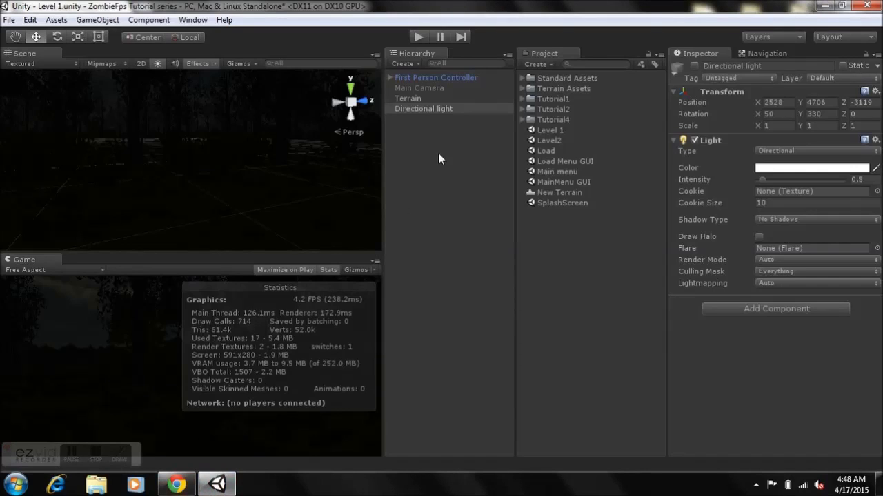
pyautogui.click(177, 485)
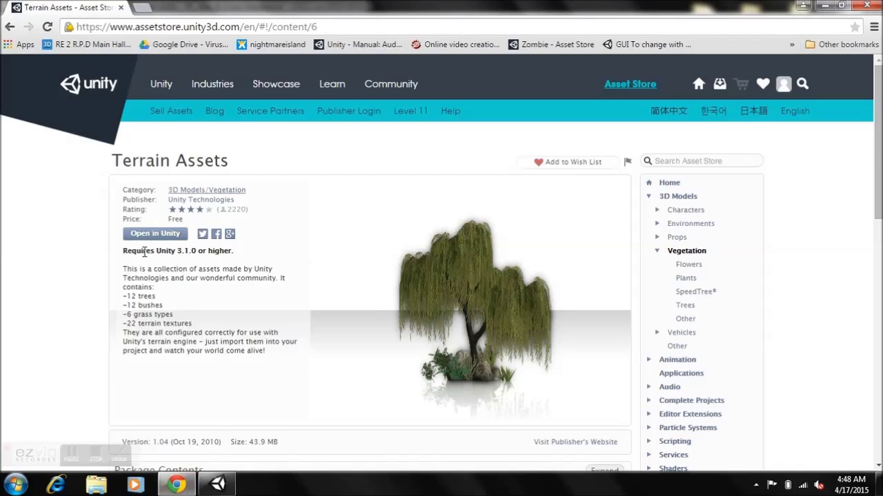
pyautogui.click(157, 235)
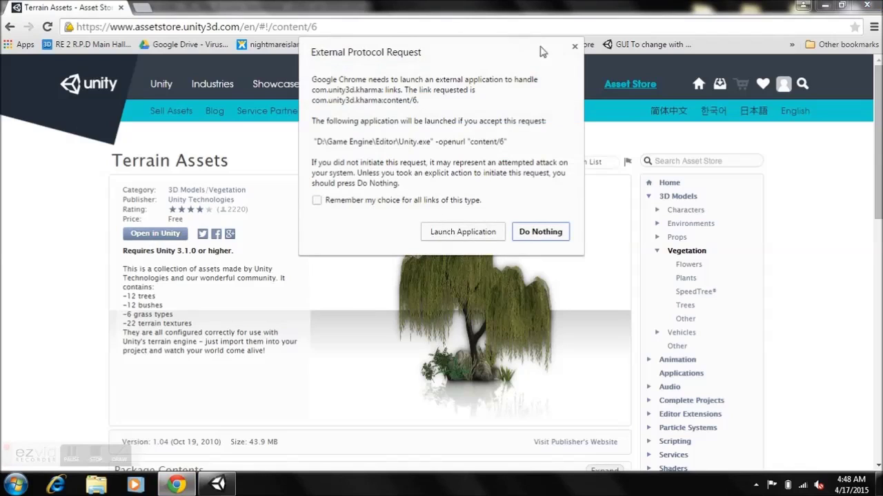
pyautogui.click(575, 47)
pyautogui.hotkey('alt', 'Tab')
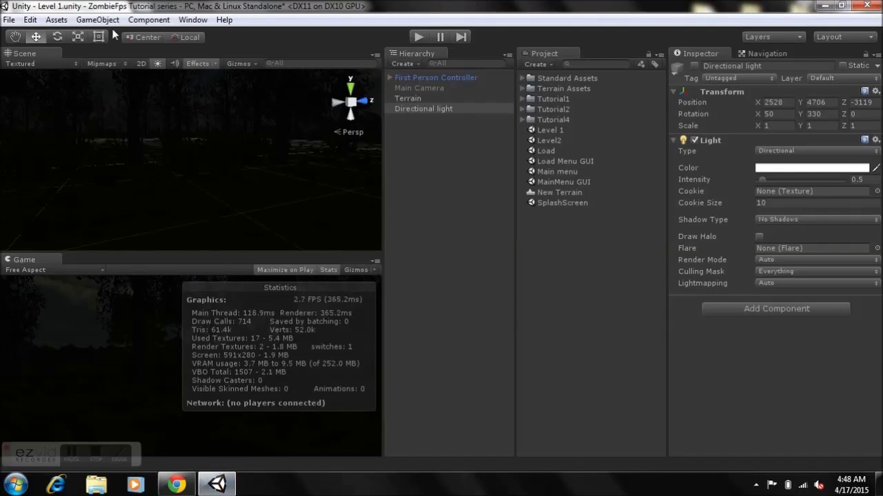
pyautogui.click(193, 20)
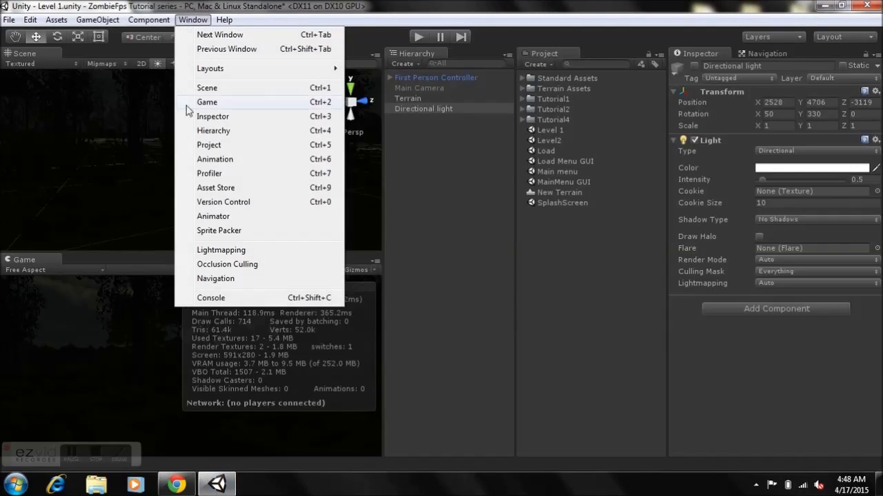
pyautogui.click(177, 484)
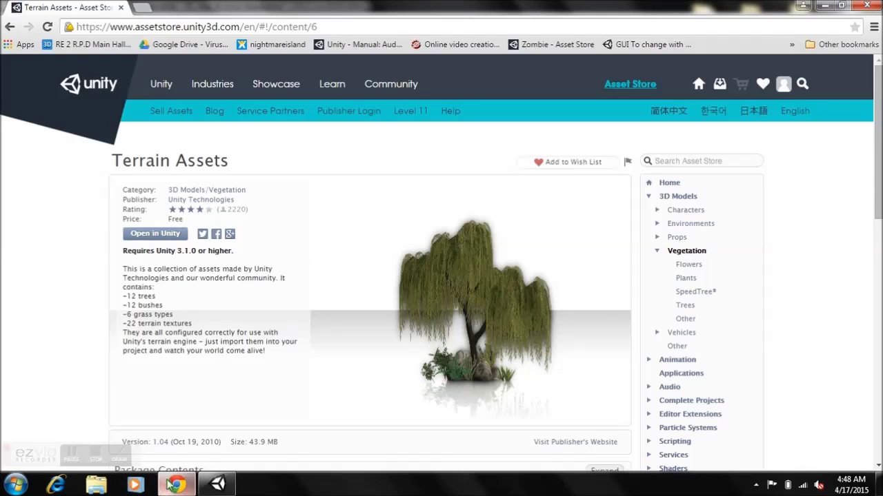
pyautogui.click(211, 484)
pyautogui.click(190, 20)
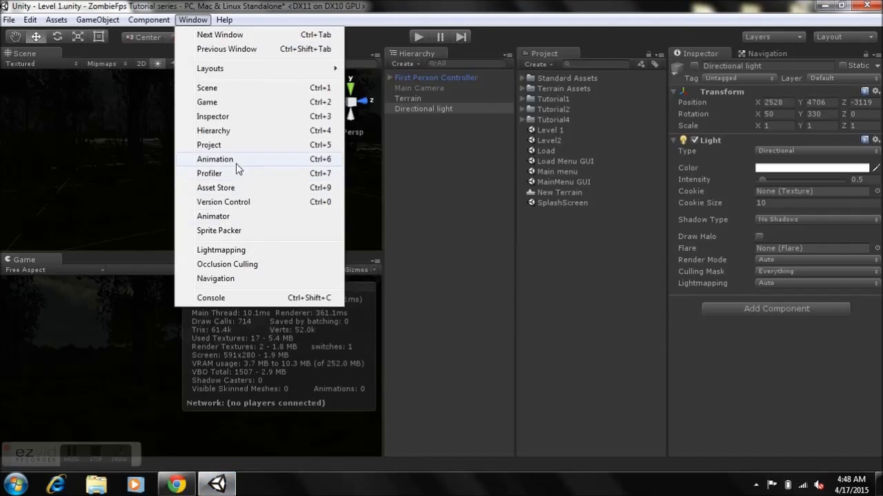
pyautogui.click(345, 22)
pyautogui.click(415, 164)
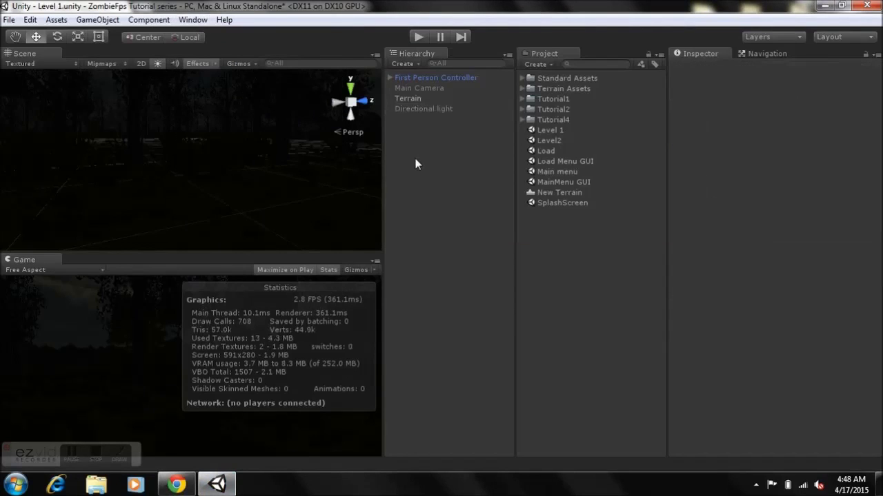
pyautogui.click(177, 485)
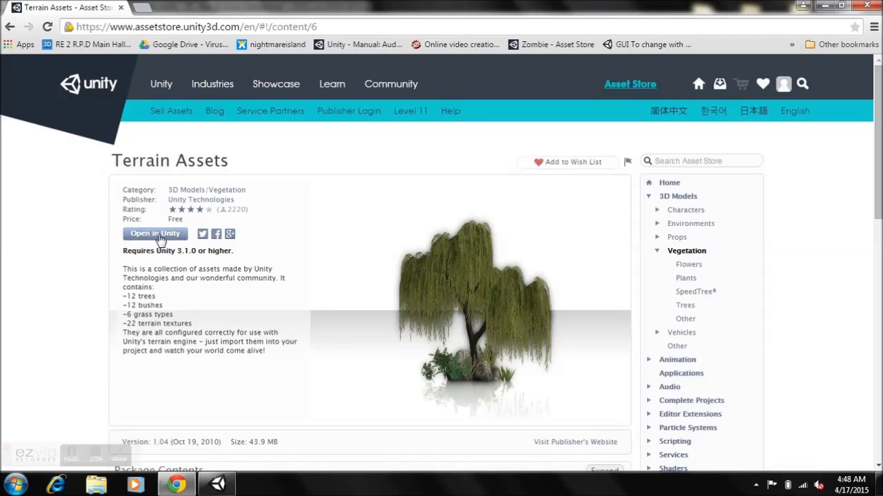
pyautogui.click(217, 485)
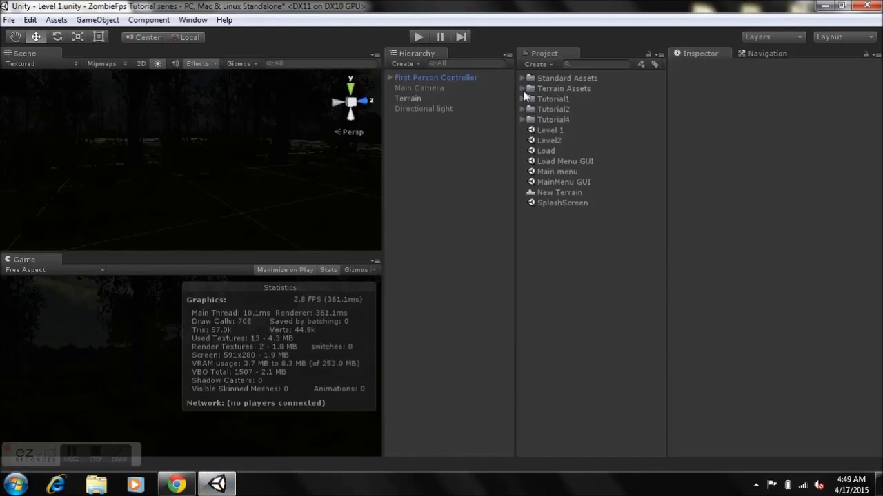
# Import the built-in Terrain Assets package into the project
pyautogui.click(547, 86)
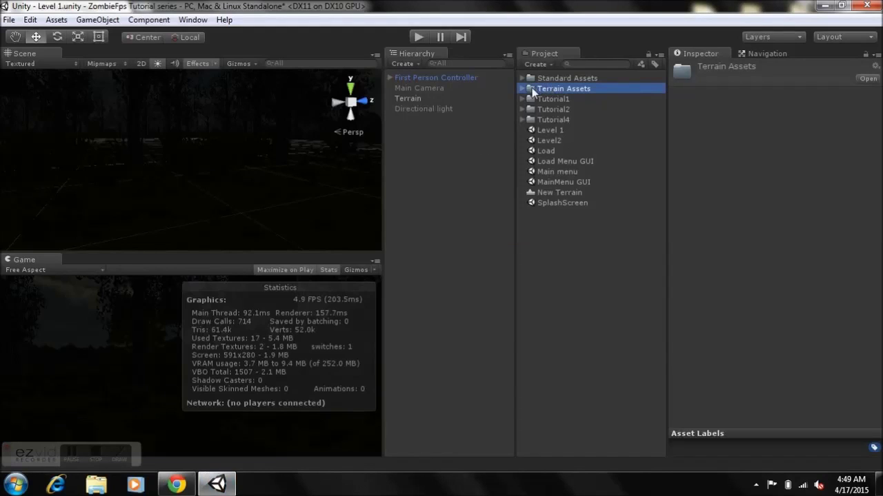
pyautogui.click(57, 20)
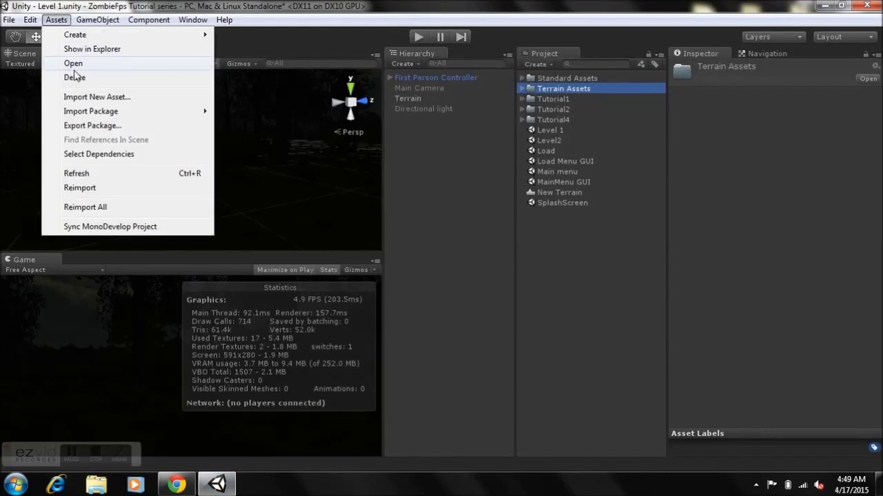
pyautogui.moveTo(78, 112)
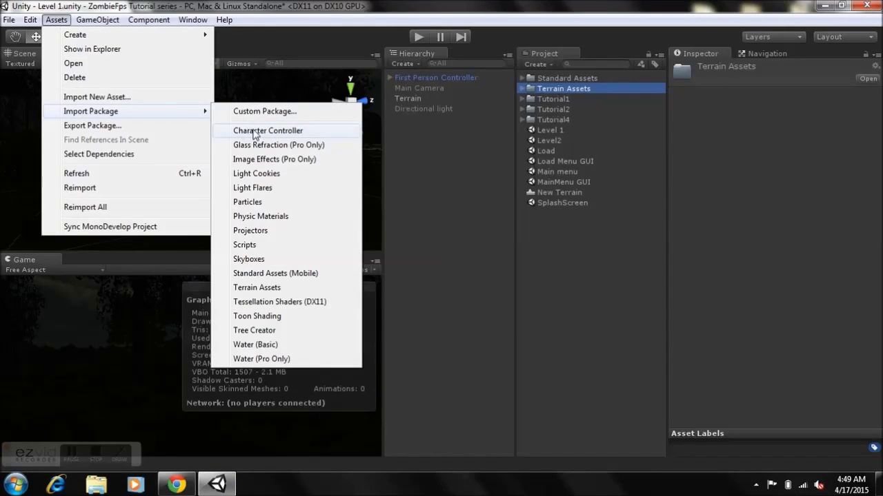
pyautogui.click(332, 134)
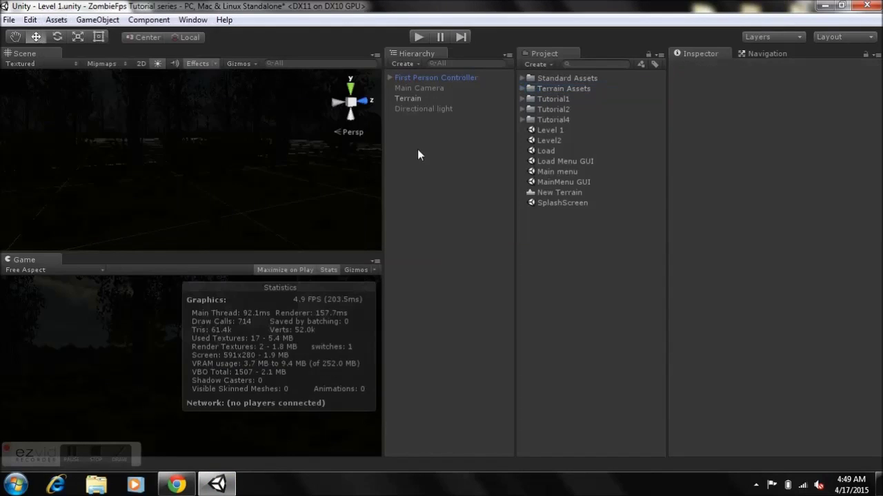
pyautogui.click(62, 22)
pyautogui.moveTo(94, 114)
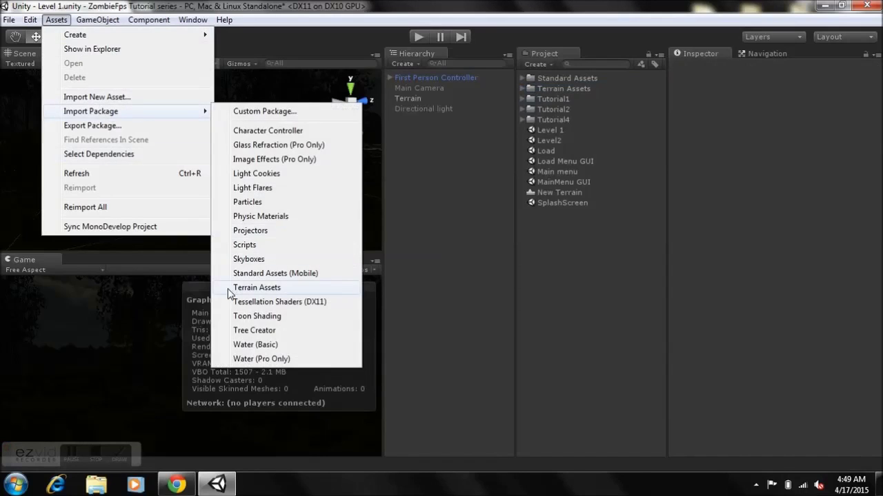
pyautogui.click(230, 289)
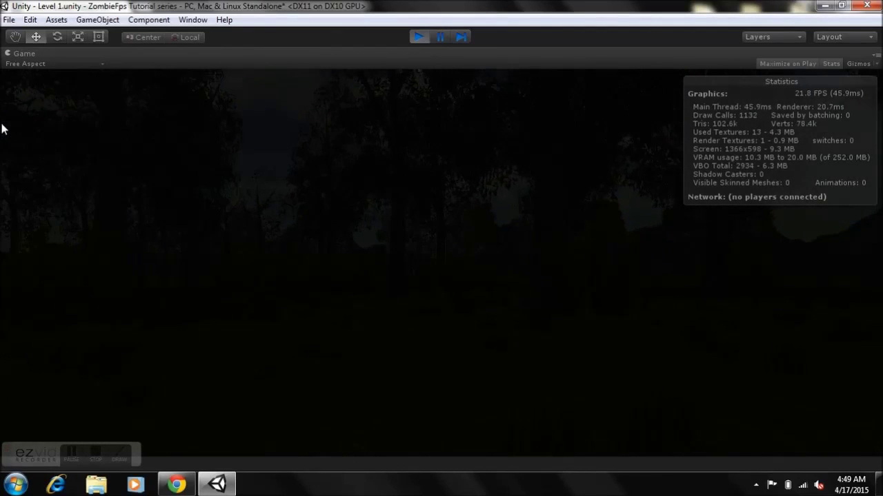
# Stop the running game and examine the level's terrain and trees in the Scene view from several angles
pyautogui.click(419, 36)
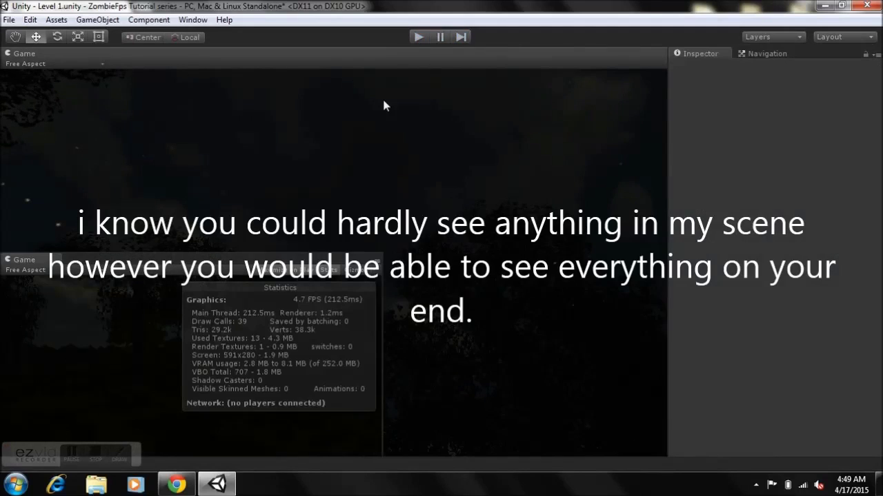
pyautogui.scroll(-8, 154, 177)
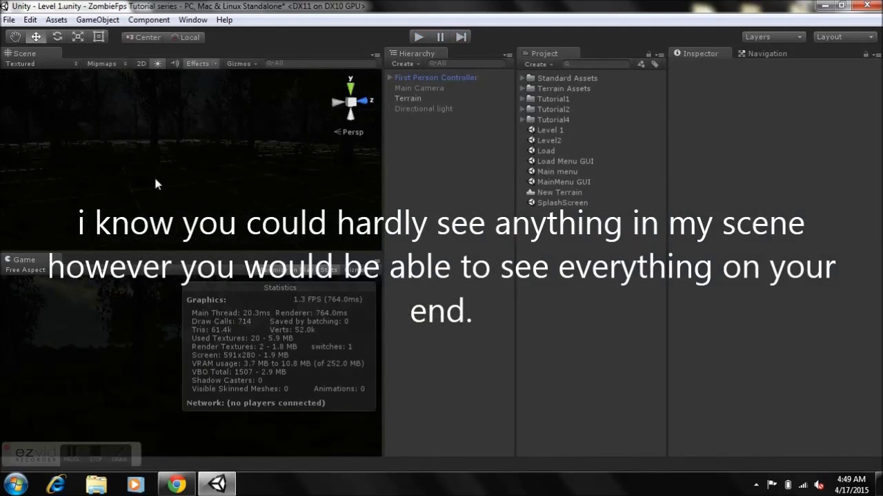
pyautogui.moveTo(170, 200); pyautogui.dragTo(198, 216, button='middle')
pyautogui.moveTo(198, 216); pyautogui.dragTo(228, 197, button='right')
pyautogui.scroll(5, 231, 188)
pyautogui.moveTo(231, 188); pyautogui.dragTo(240, 191, button='middle')
pyautogui.moveTo(241, 191); pyautogui.dragTo(357, 188, button='right')
pyautogui.moveTo(258, 178); pyautogui.dragTo(202, 117, button='middle')
pyautogui.scroll(5, 261, 182)
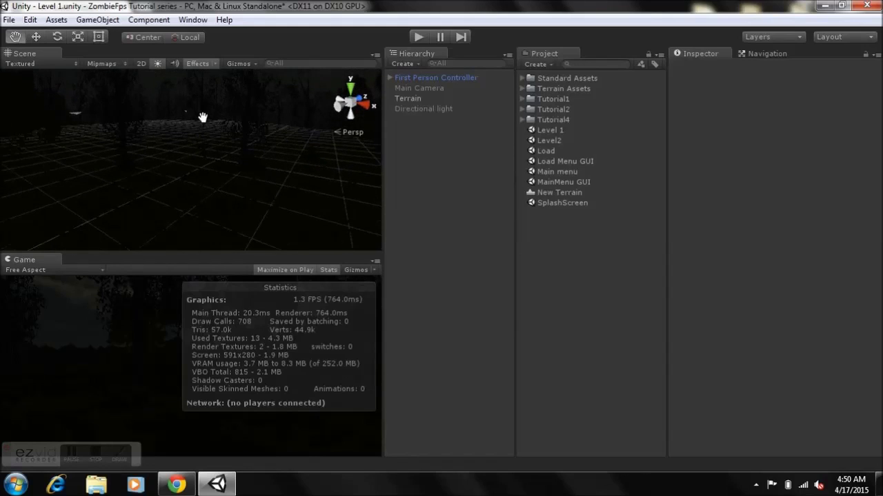
pyautogui.moveTo(200, 151); pyautogui.dragTo(196, 127, button='right')
pyautogui.moveTo(195, 127); pyautogui.dragTo(153, 183, button='middle')
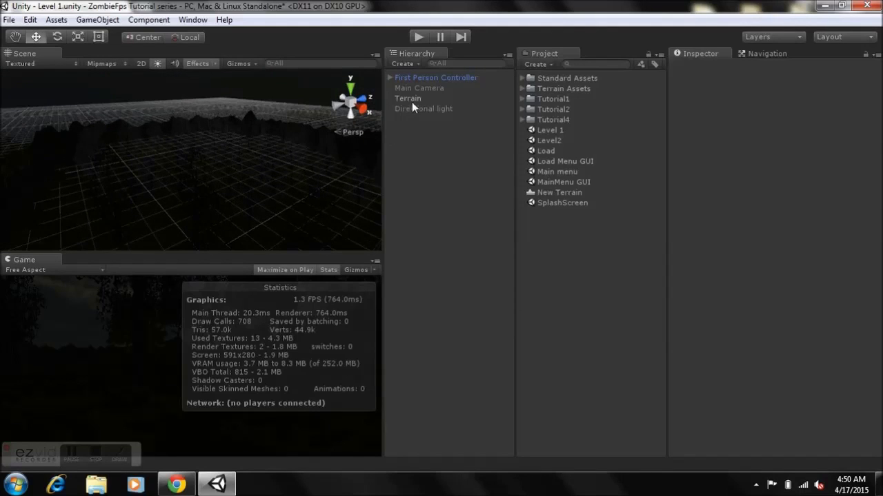
# Deactivate the Terrain and First Person Controller objects and activate the Main Camera in the scene
pyautogui.click(412, 101)
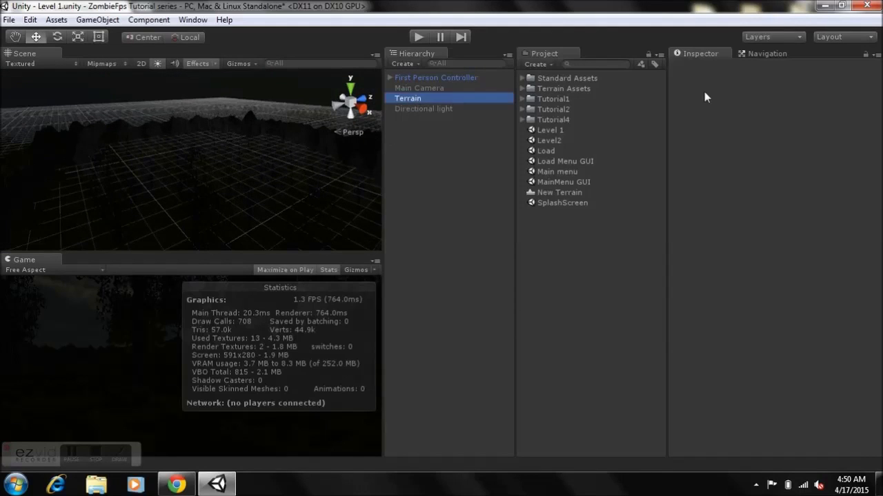
pyautogui.click(694, 67)
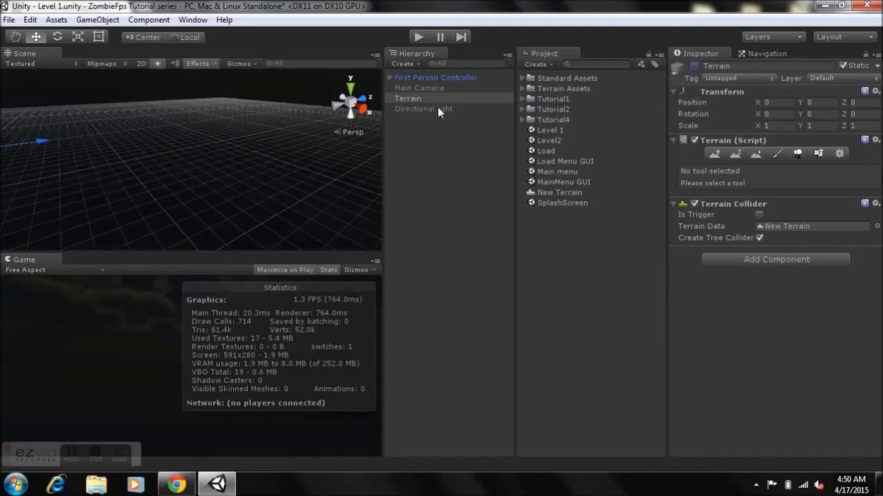
pyautogui.click(450, 79)
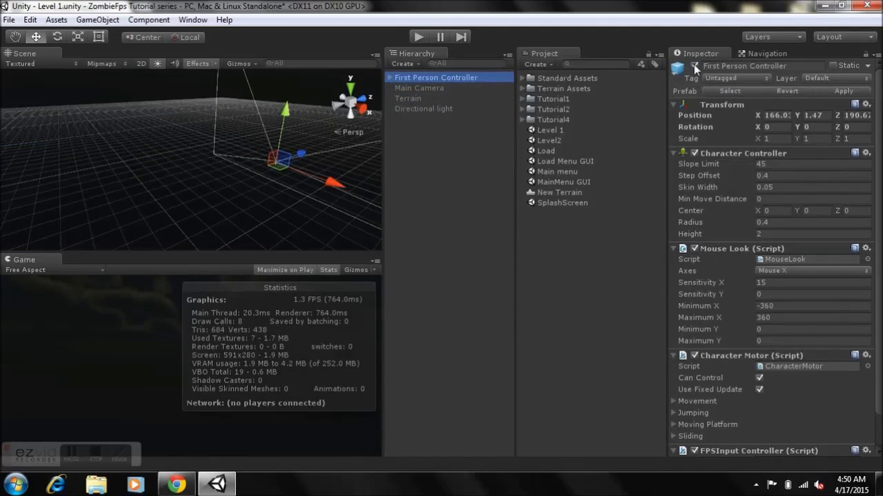
pyautogui.click(694, 66)
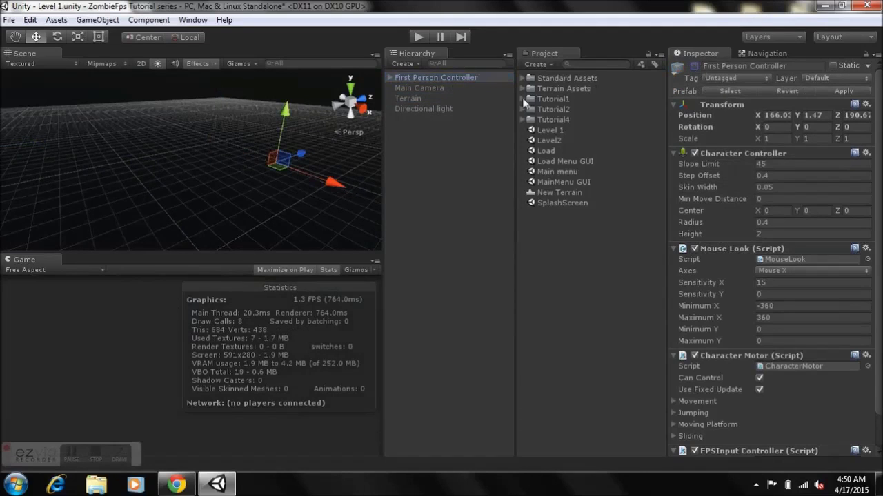
pyautogui.click(414, 87)
pyautogui.click(693, 66)
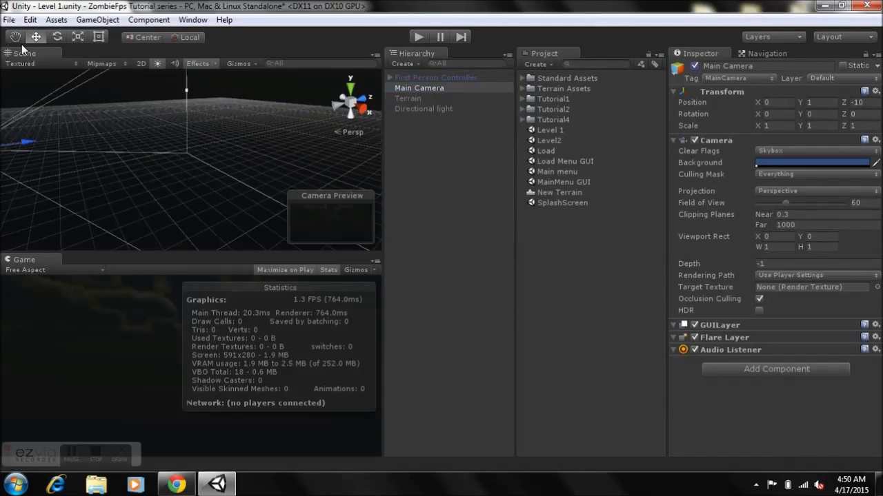
# Remove the scene's skybox by setting the skybox material in the Render Settings to None
pyautogui.click(29, 20)
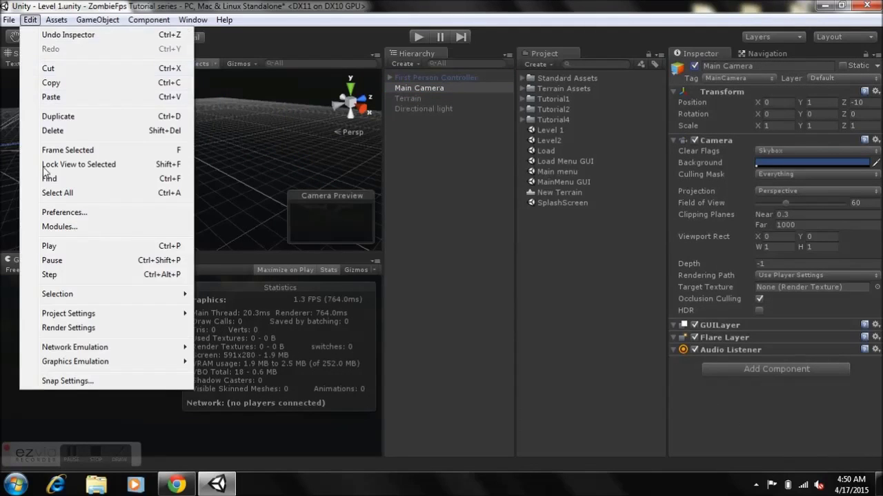
pyautogui.click(67, 328)
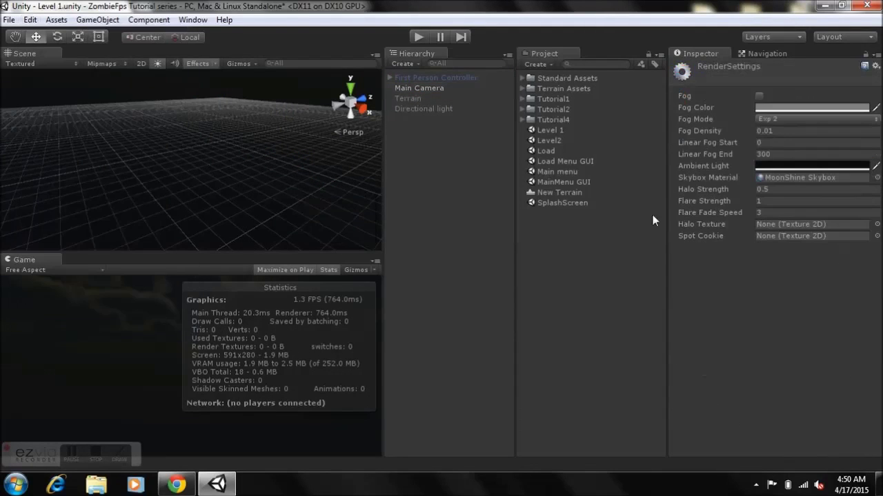
pyautogui.click(793, 178)
pyautogui.click(877, 178)
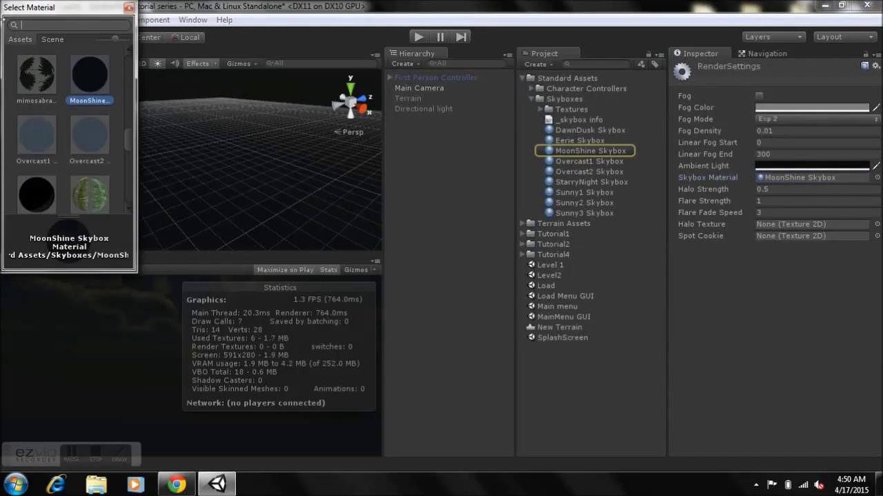
pyautogui.scroll(10, 130, 73)
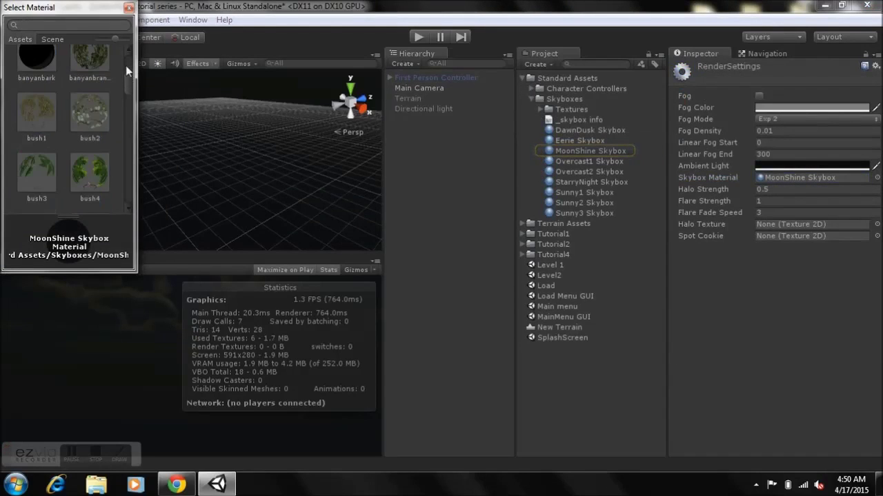
pyautogui.doubleClick(36, 74)
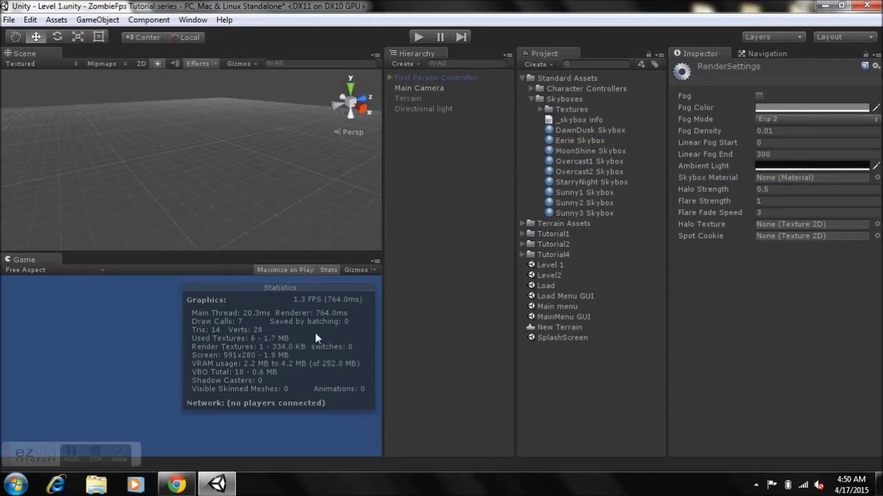
# Set the ambient light in the Render Settings to a dark grey with RGB 30, 30, 30
pyautogui.click(798, 168)
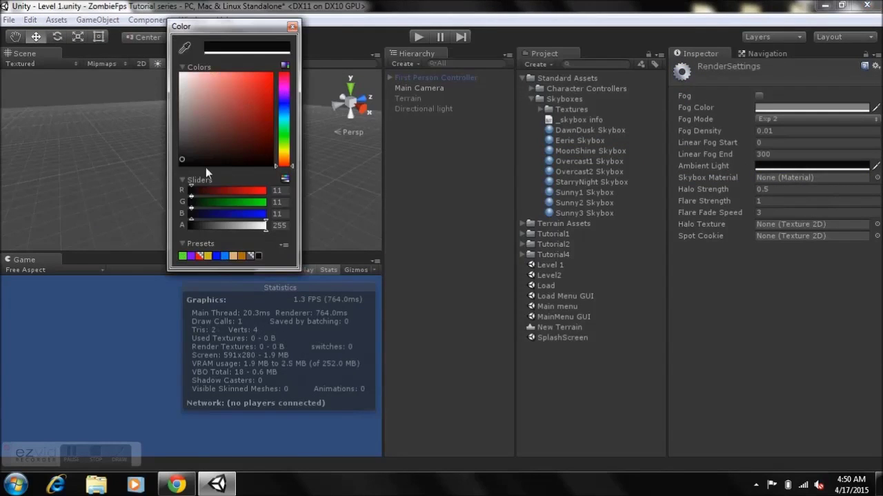
pyautogui.moveTo(182, 163); pyautogui.dragTo(178, 158)
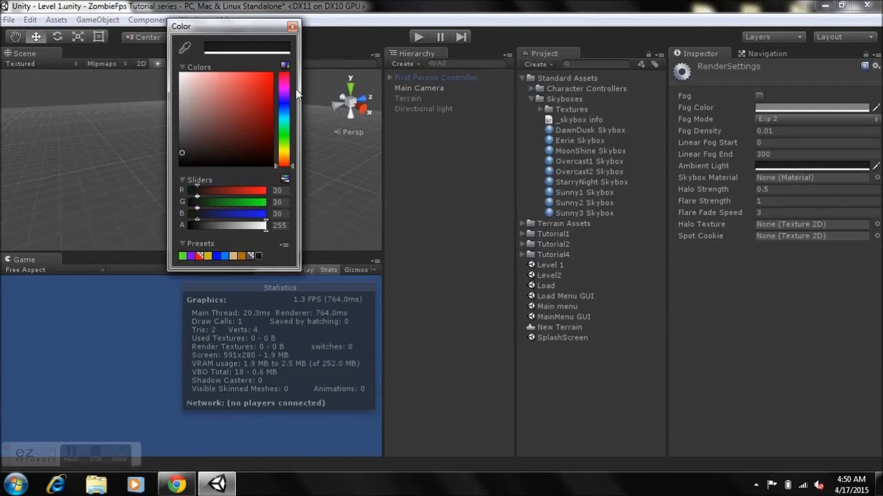
pyautogui.click(292, 26)
pyautogui.click(437, 160)
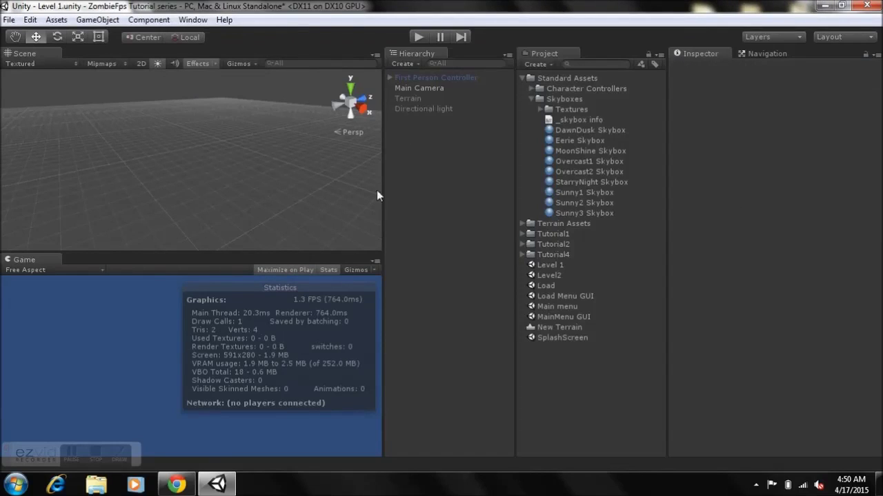
pyautogui.moveTo(174, 136); pyautogui.dragTo(193, 126, button='right')
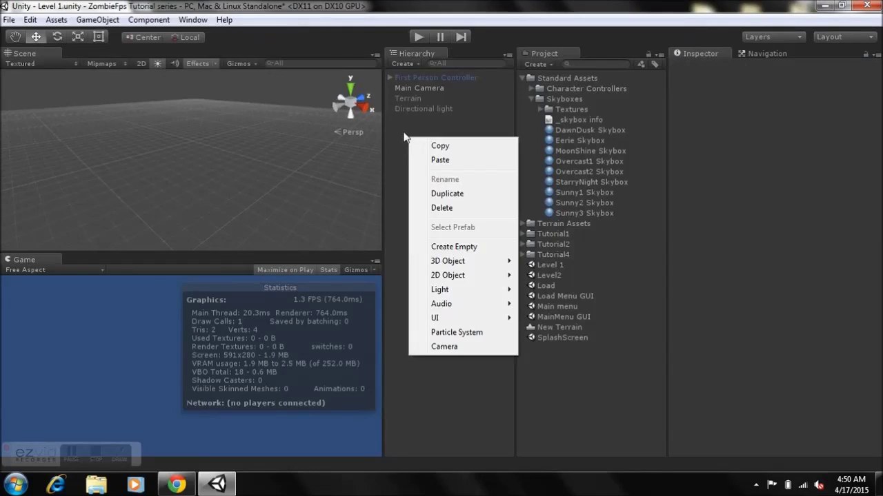
# Collapse the Skyboxes and Standard Assets folders in the project and select the Level 1 scene asset
pyautogui.click(532, 98)
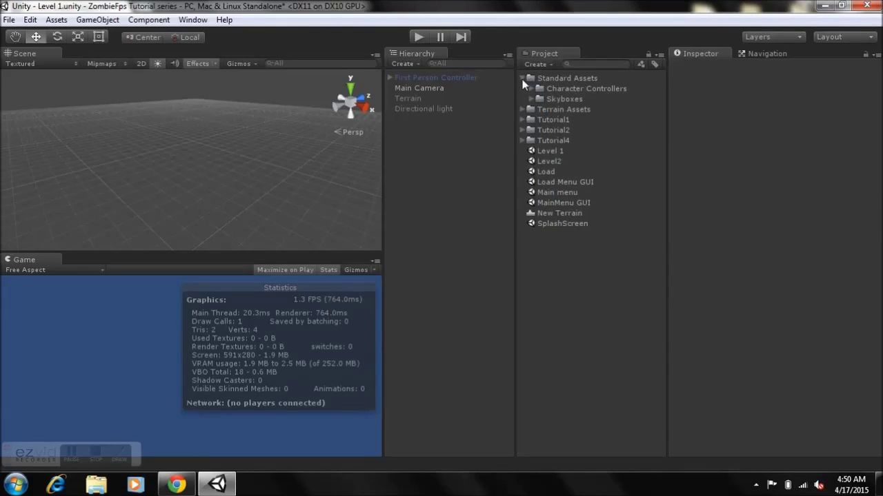
pyautogui.click(523, 78)
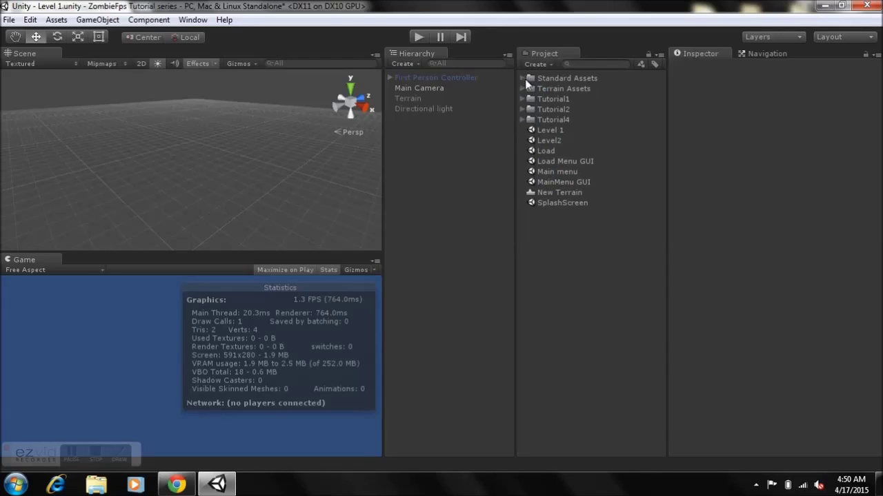
pyautogui.click(526, 79)
pyautogui.click(523, 79)
pyautogui.click(553, 90)
pyautogui.click(554, 99)
pyautogui.click(556, 88)
pyautogui.click(557, 99)
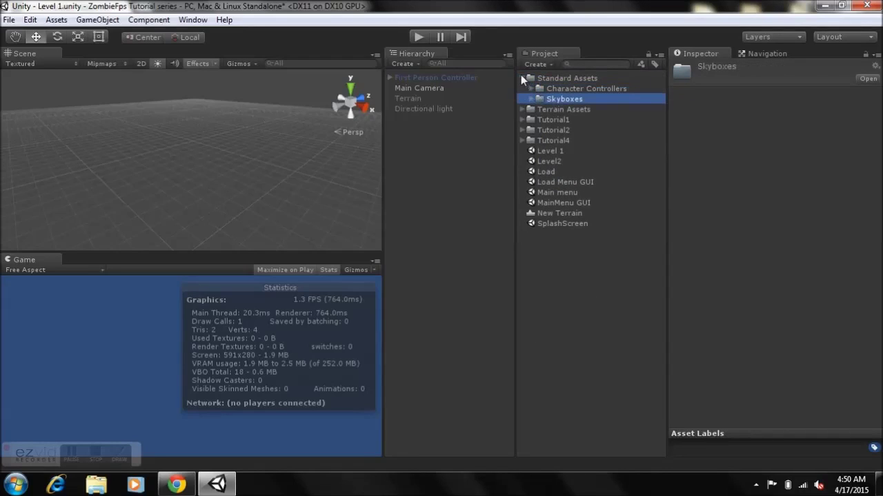
pyautogui.click(523, 79)
pyautogui.click(549, 90)
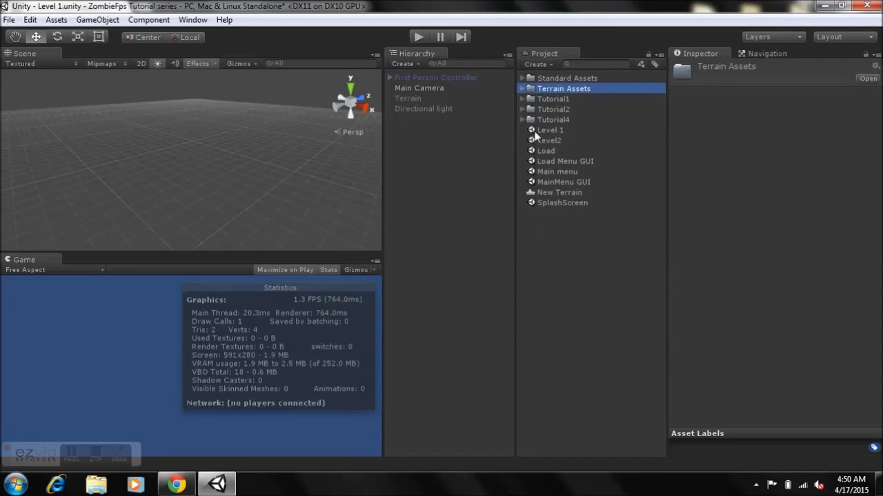
pyautogui.click(542, 130)
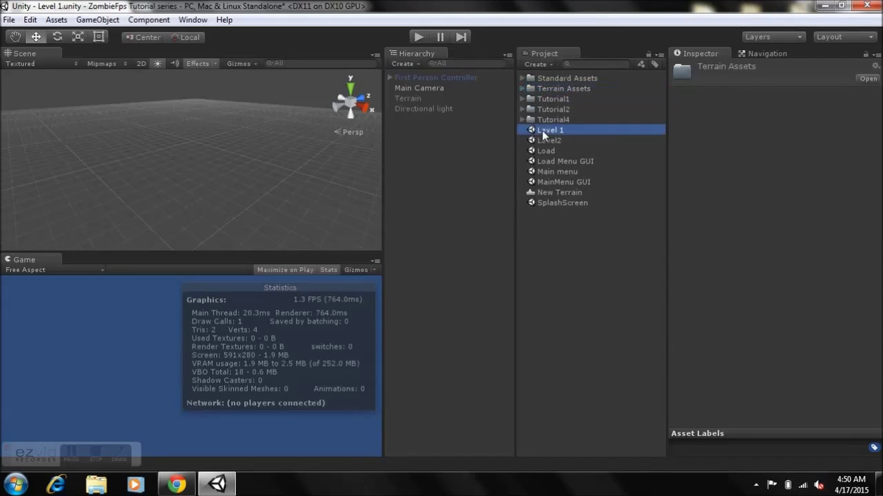
# Add a new Terrain 3D object to the Level 1 scene and bring all of it into view
pyautogui.rightClick(413, 130)
pyautogui.rightClick(402, 124)
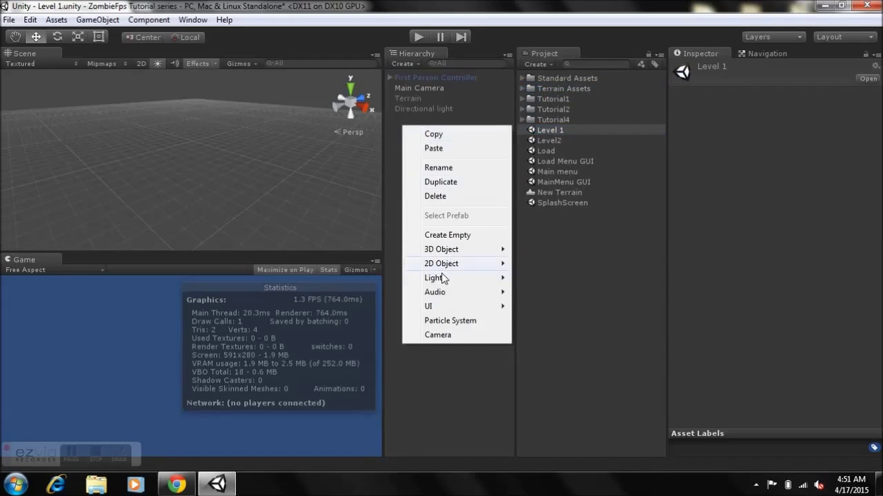
pyautogui.moveTo(458, 253)
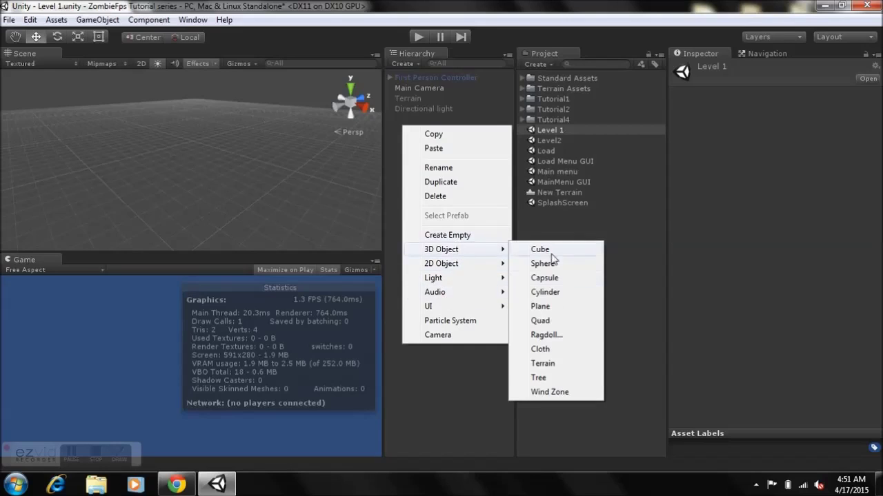
pyautogui.click(542, 364)
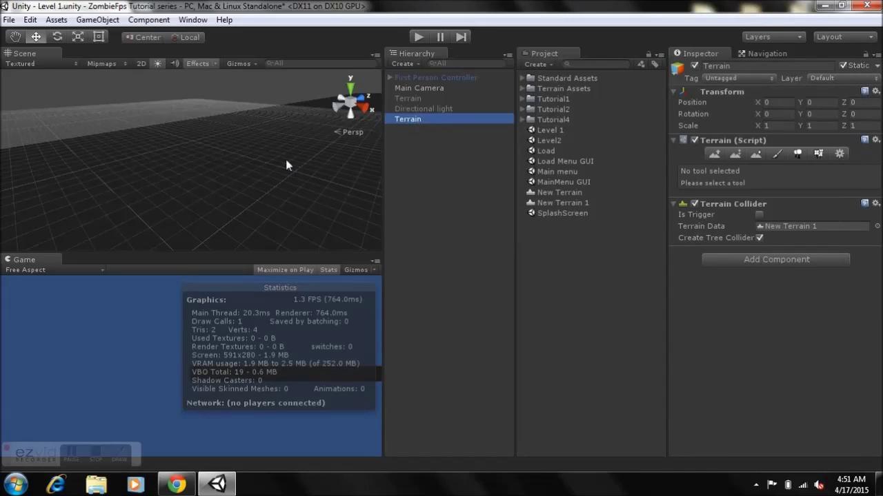
pyautogui.scroll(-10, 219, 173)
pyautogui.moveTo(221, 140); pyautogui.dragTo(77, 193, button='middle')
pyautogui.moveTo(162, 165); pyautogui.dragTo(175, 199, button='right')
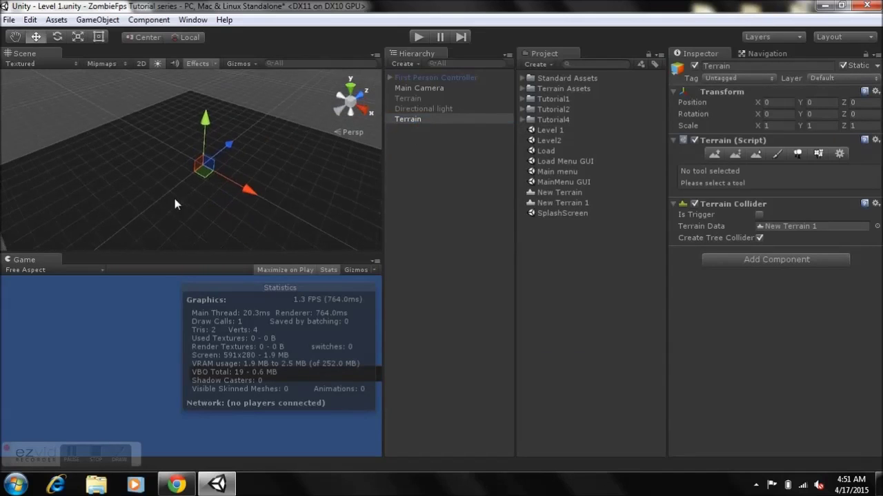
pyautogui.scroll(-3, 175, 189)
pyautogui.moveTo(175, 184); pyautogui.dragTo(172, 130, button='middle')
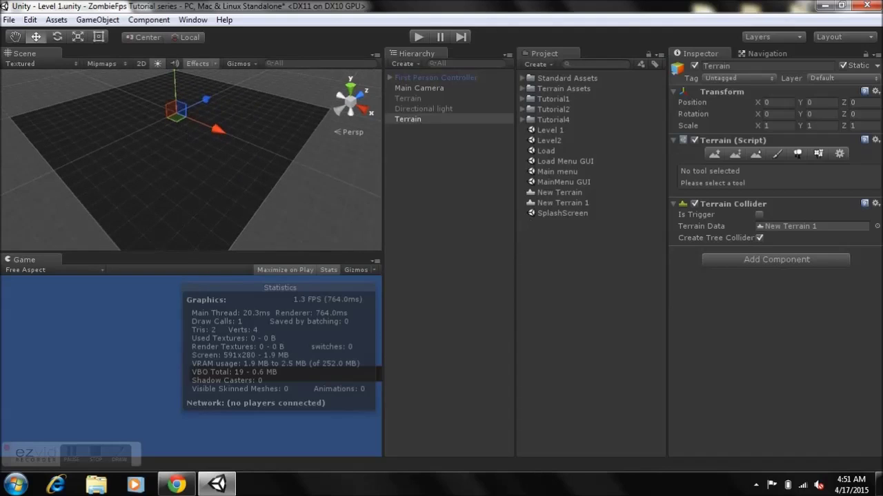
# Set the new terrain's width and length to 300 in its resolution settings
pyautogui.click(840, 155)
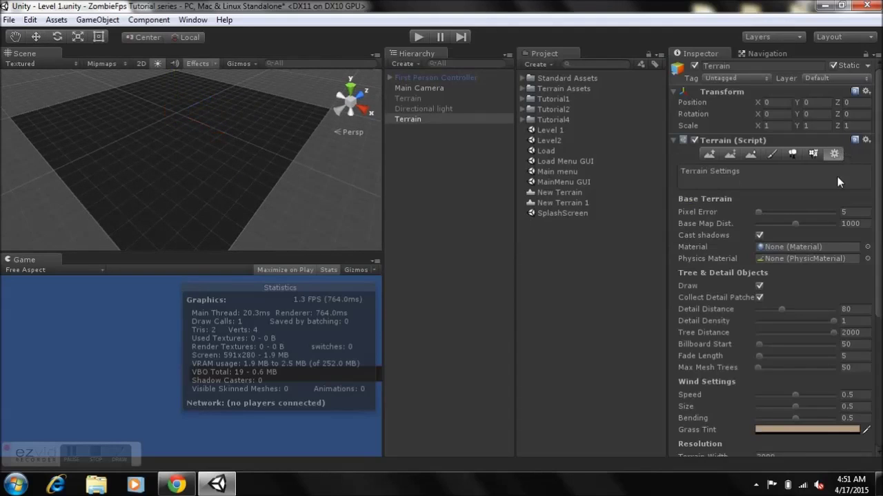
pyautogui.scroll(-5, 818, 271)
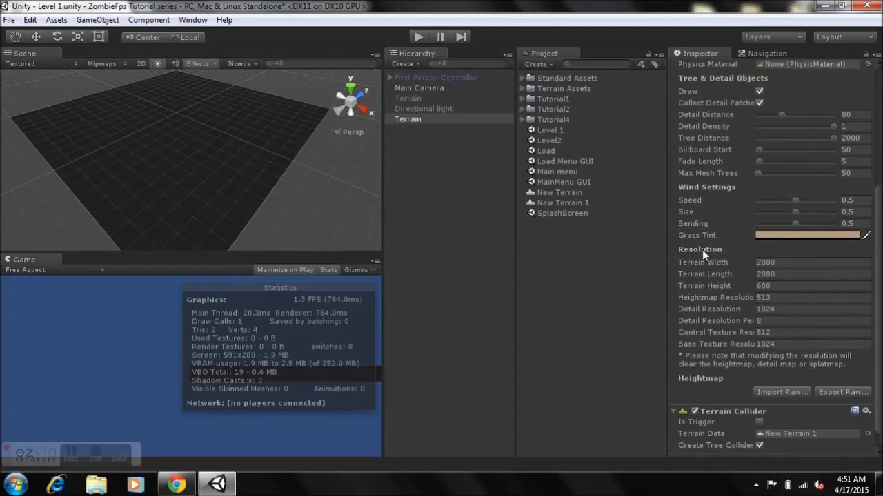
pyautogui.click(779, 262)
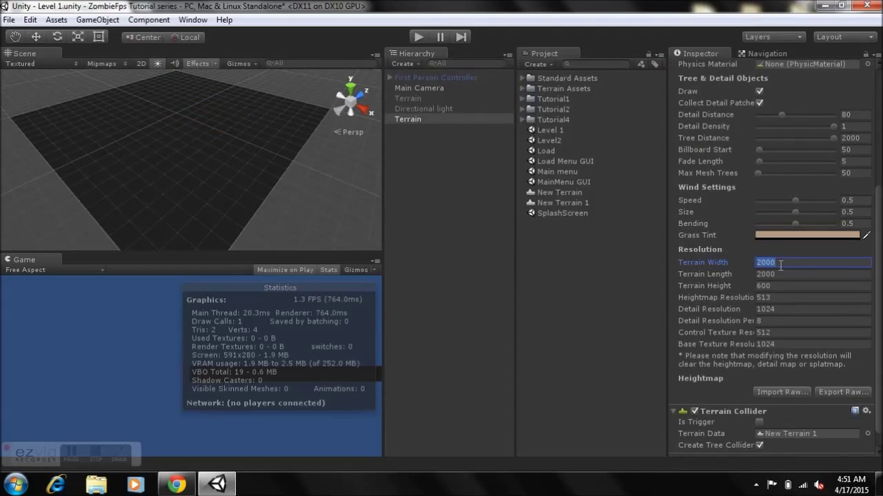
pyautogui.write('300')
pyautogui.click(782, 274)
pyautogui.write('3')
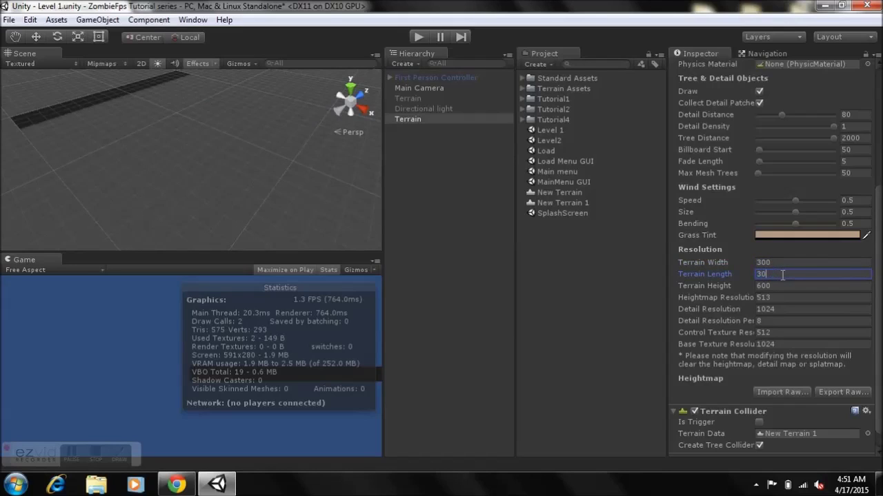
pyautogui.press('Return')
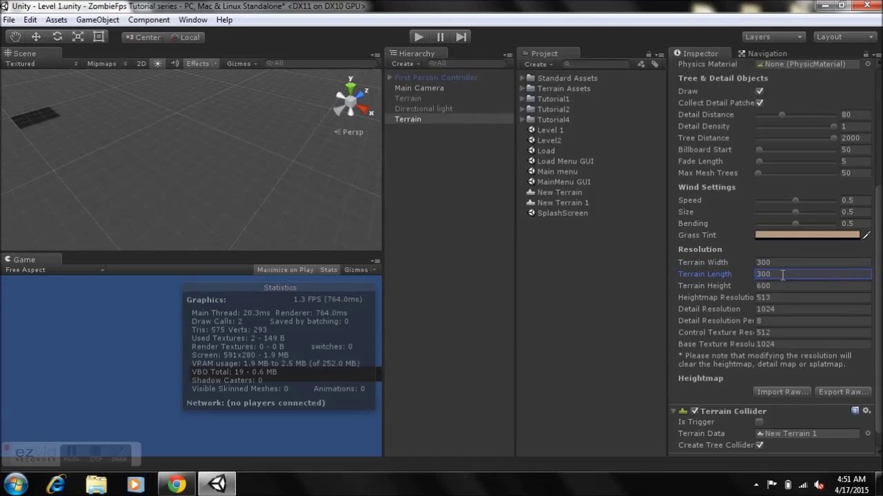
# Frame the resized terrain in the Scene view with the Move tool active and examine it up close
pyautogui.doubleClick(420, 120)
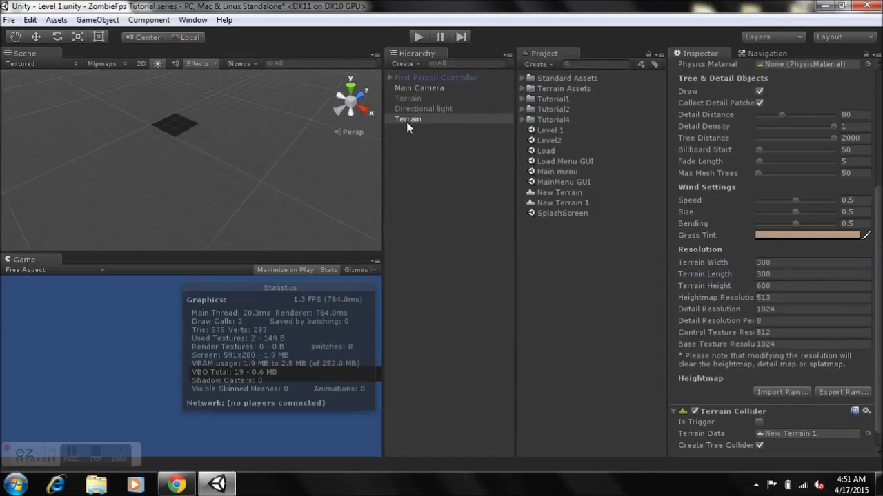
pyautogui.scroll(4, 200, 149)
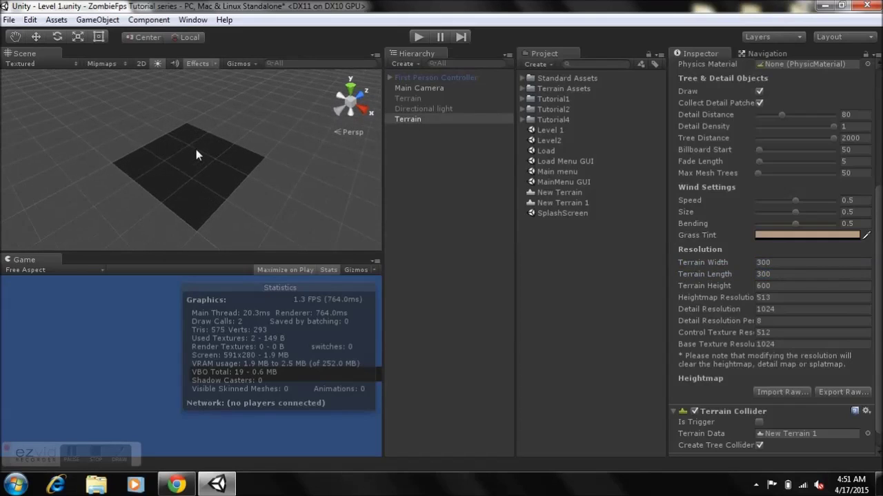
pyautogui.click(36, 36)
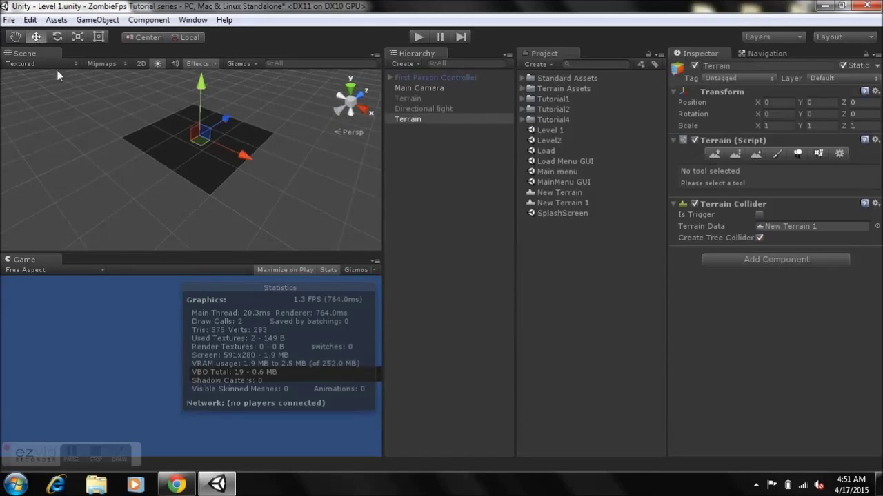
pyautogui.scroll(3, 147, 151)
pyautogui.moveTo(229, 194); pyautogui.dragTo(211, 139, button='right')
pyautogui.scroll(2, 212, 139)
pyautogui.moveTo(212, 139); pyautogui.dragTo(192, 103, button='middle')
pyautogui.keyDown('alt'); pyautogui.moveTo(192, 103); pyautogui.dragTo(198, 129); pyautogui.keyUp('alt')
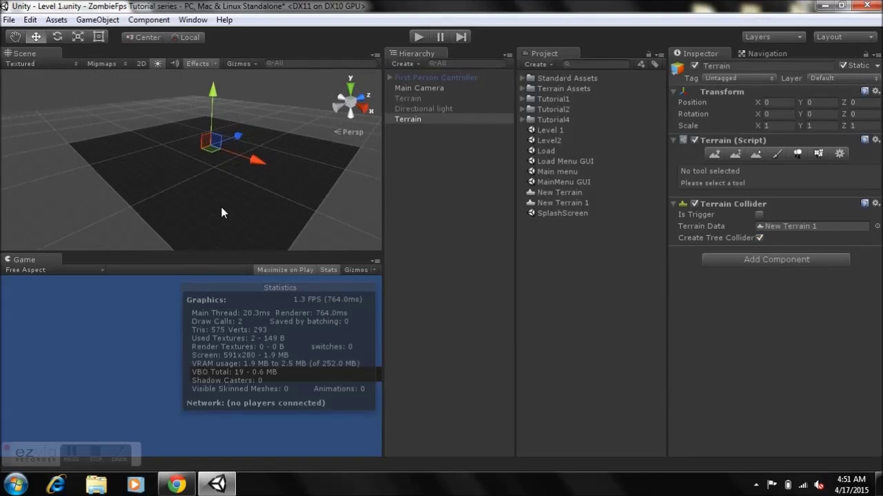
# Activate the scene's existing Directional light so that it lights the new terrain
pyautogui.click(424, 141)
pyautogui.rightClick(417, 138)
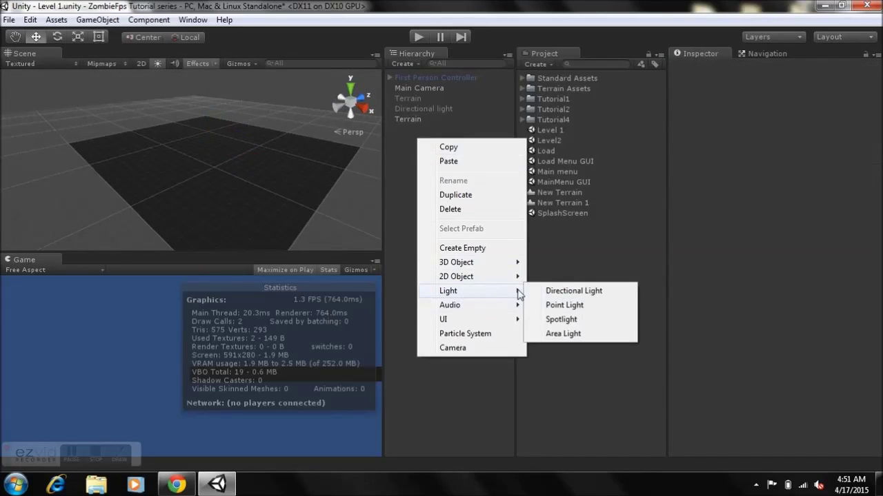
pyautogui.click(403, 105)
pyautogui.click(416, 111)
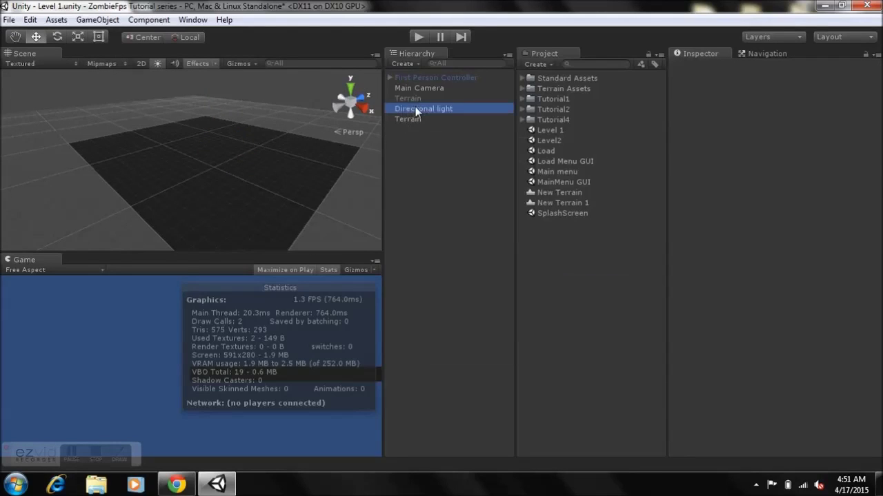
pyautogui.click(695, 65)
pyautogui.moveTo(182, 154); pyautogui.dragTo(152, 116, button='middle')
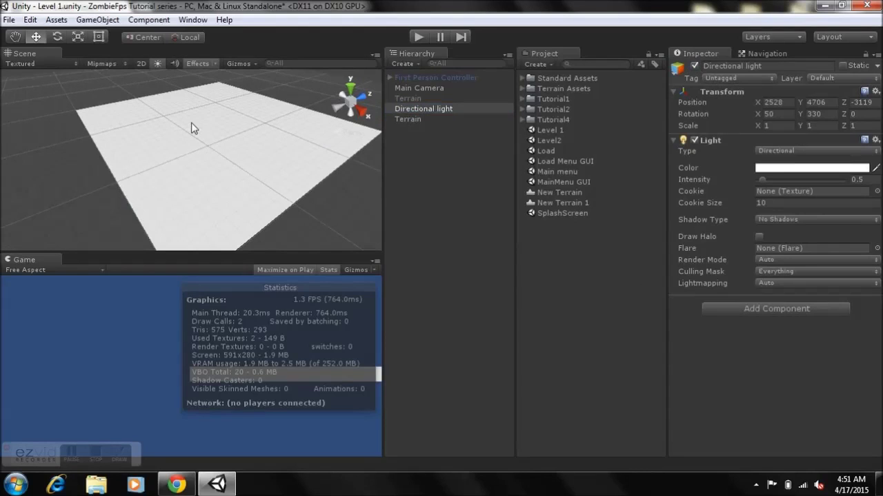
pyautogui.moveTo(195, 130); pyautogui.dragTo(305, 147, button='right')
pyautogui.moveTo(226, 133); pyautogui.dragTo(266, 138, button='middle')
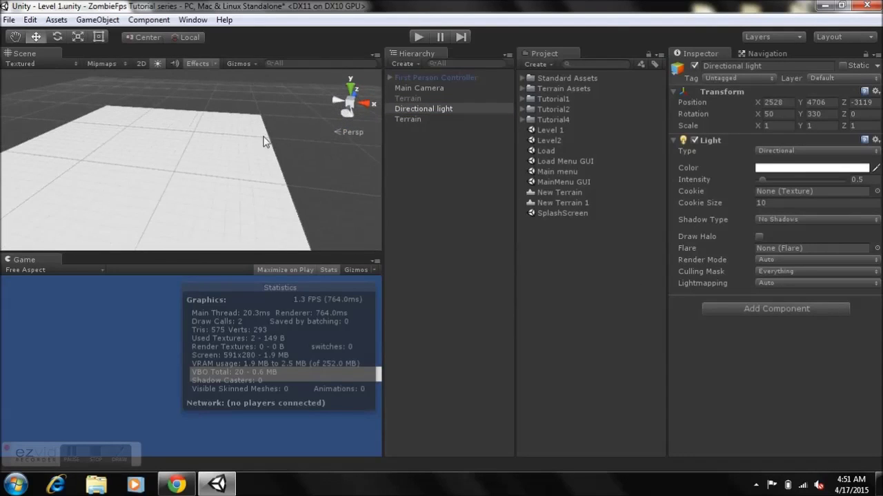
# Select the new terrain and set up the Raise / Lower Terrain tool with brush size 100 and opacity 6
pyautogui.click(422, 149)
pyautogui.click(246, 162)
pyautogui.moveTo(203, 191); pyautogui.dragTo(197, 163, button='middle')
pyautogui.moveTo(196, 158); pyautogui.dragTo(209, 138, button='right')
pyautogui.moveTo(209, 138); pyautogui.dragTo(256, 131, button='middle')
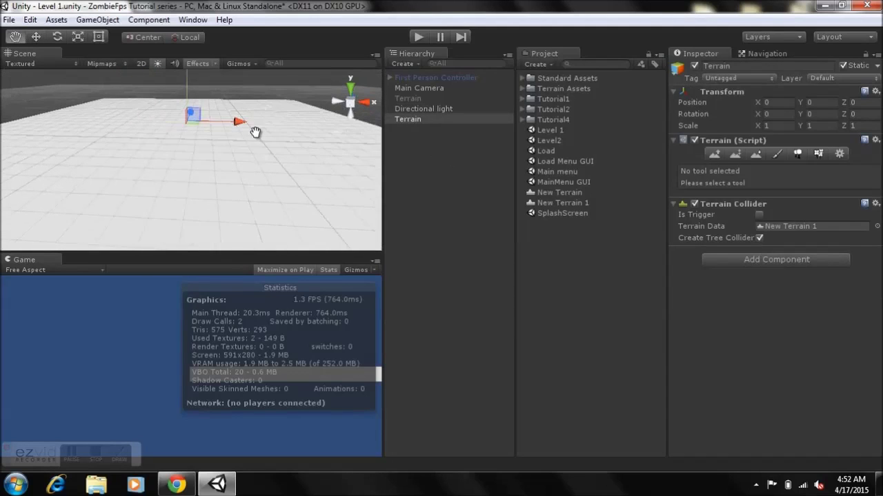
pyautogui.scroll(3, 245, 135)
pyautogui.moveTo(245, 135); pyautogui.dragTo(262, 147, button='right')
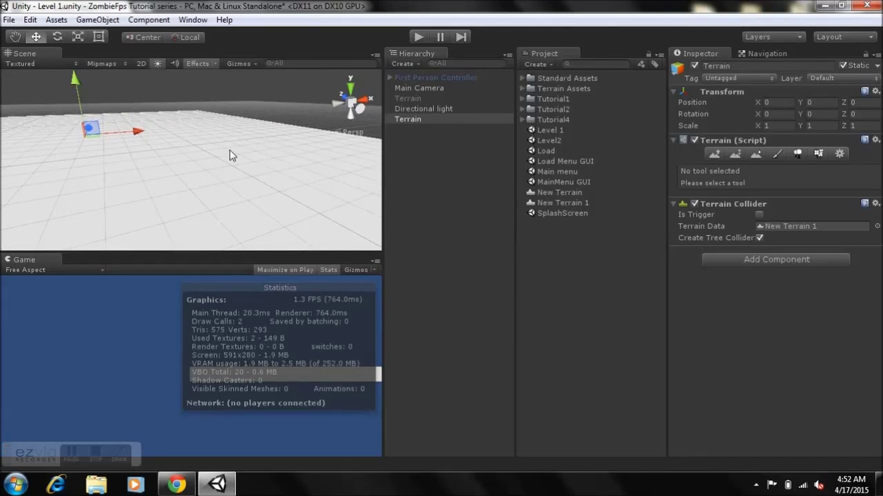
pyautogui.moveTo(225, 151); pyautogui.dragTo(254, 154, button='right')
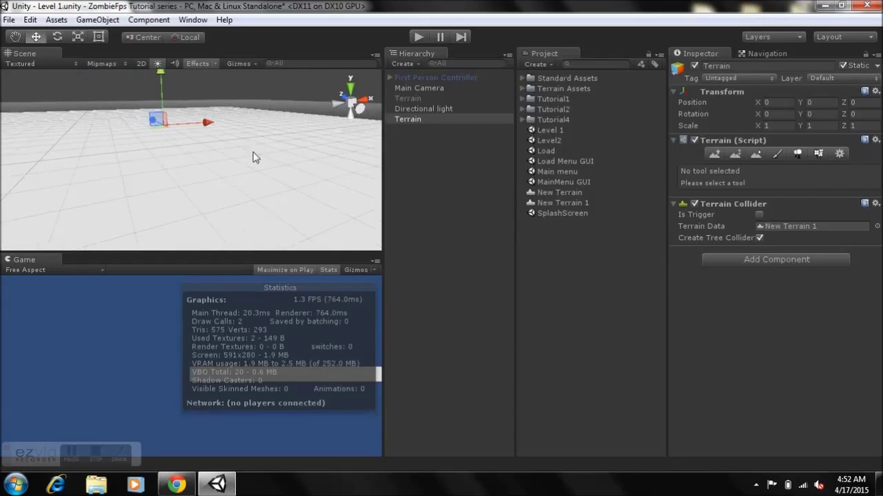
pyautogui.click(714, 154)
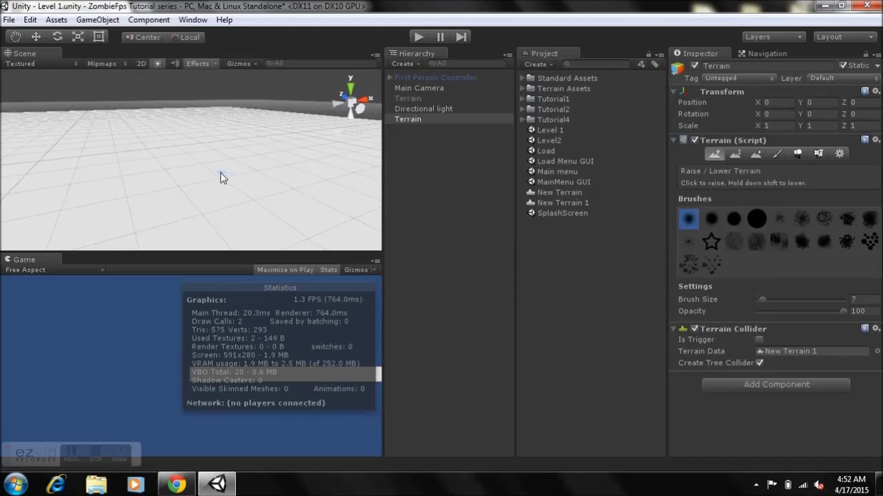
pyautogui.click(765, 311)
pyautogui.moveTo(763, 300); pyautogui.dragTo(870, 303)
# Raise low, gentle hills on the terrain with the soft round brush
pyautogui.moveTo(256, 150)
pyautogui.mouseDown()
pyautogui.moveTo(134, 151)
pyautogui.moveTo(40, 175)
pyautogui.moveTo(204, 131)
pyautogui.mouseUp()
pyautogui.moveTo(204, 130)
pyautogui.mouseDown(button='right')
pyautogui.moveTo(225, 117)
pyautogui.moveTo(125, 129)
pyautogui.moveTo(259, 128)
pyautogui.mouseUp(button='right')
pyautogui.press('w')
pyautogui.scroll(-6, 207, 169)
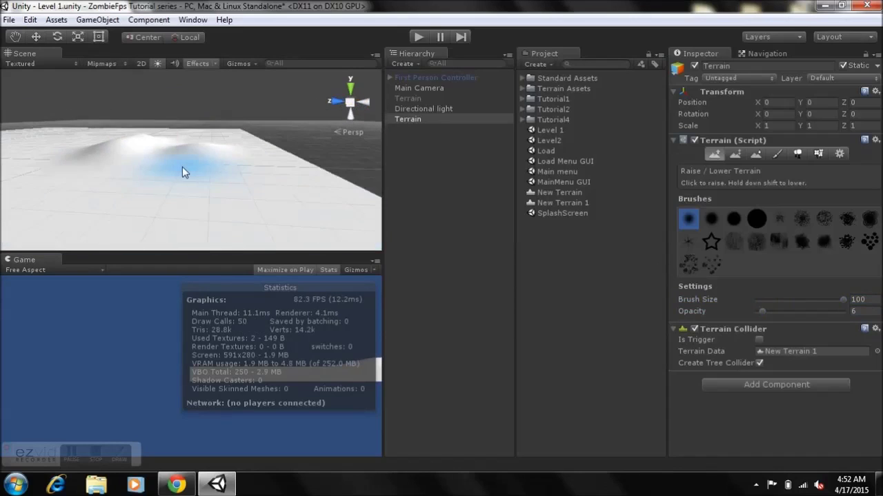
# Set the brush opacity to 100 and raise tall, steep mountains on the terrain
pyautogui.keyDown('alt'); pyautogui.moveTo(182, 166); pyautogui.dragTo(347, 221); pyautogui.keyUp('alt')
pyautogui.moveTo(762, 311); pyautogui.dragTo(845, 311)
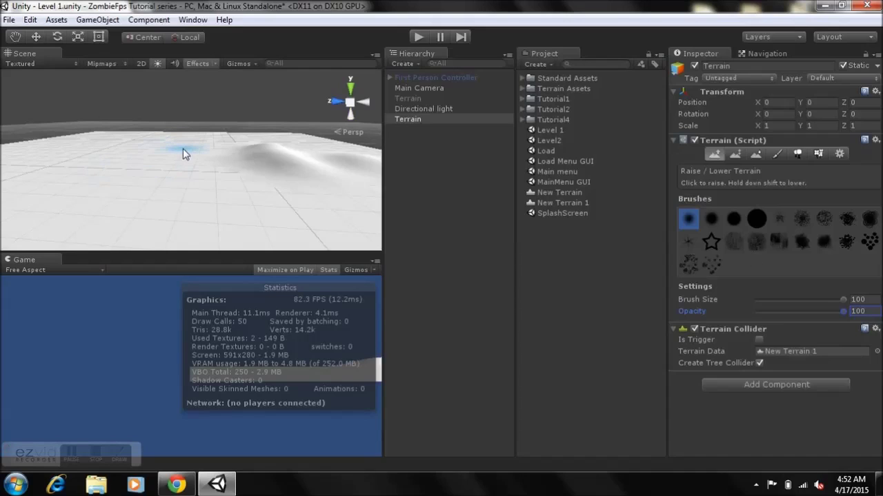
pyautogui.moveTo(183, 148)
pyautogui.mouseDown()
pyautogui.moveTo(50, 178)
pyautogui.moveTo(98, 147)
pyautogui.moveTo(306, 173)
pyautogui.moveTo(335, 151)
pyautogui.moveTo(101, 150)
pyautogui.moveTo(173, 158)
pyautogui.mouseUp()
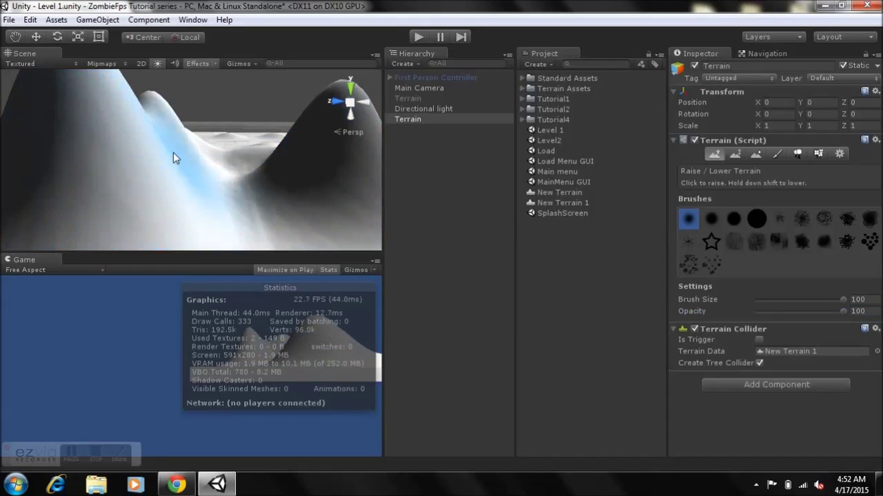
# Undo the hill and mountain sculpting strokes on the terrain
pyautogui.hotkey('ctrl', 'z')
pyautogui.hotkey('ctrl', 'z')
pyautogui.moveTo(215, 153); pyautogui.dragTo(44, 177, button='right')
pyautogui.moveTo(125, 173); pyautogui.dragTo(24, 161, button='middle')
pyautogui.moveTo(117, 151)
pyautogui.mouseDown(button='middle')
pyautogui.moveTo(91, 157)
pyautogui.moveTo(84, 172)
pyautogui.mouseUp(button='middle')
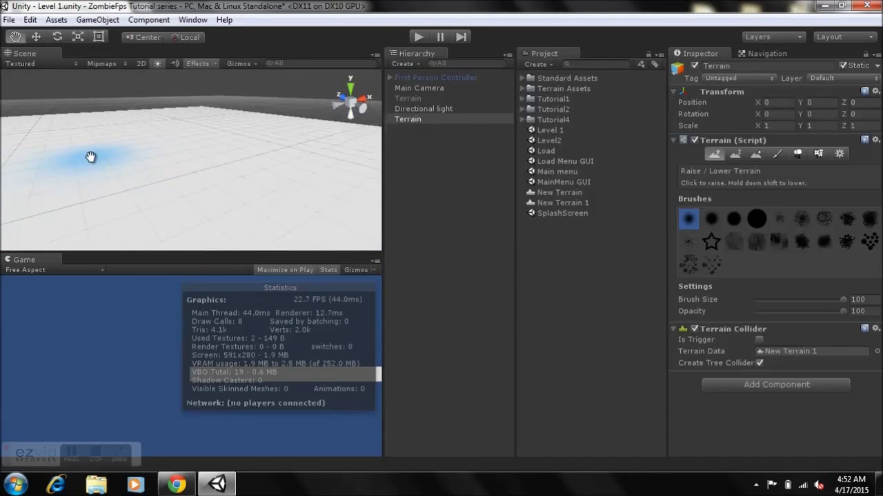
# Raise clusters of lumpy and jagged peaks on the terrain with two different scattered-spot brushes at size 100 and opacity 100
pyautogui.moveTo(76, 144); pyautogui.dragTo(215, 176, button='right')
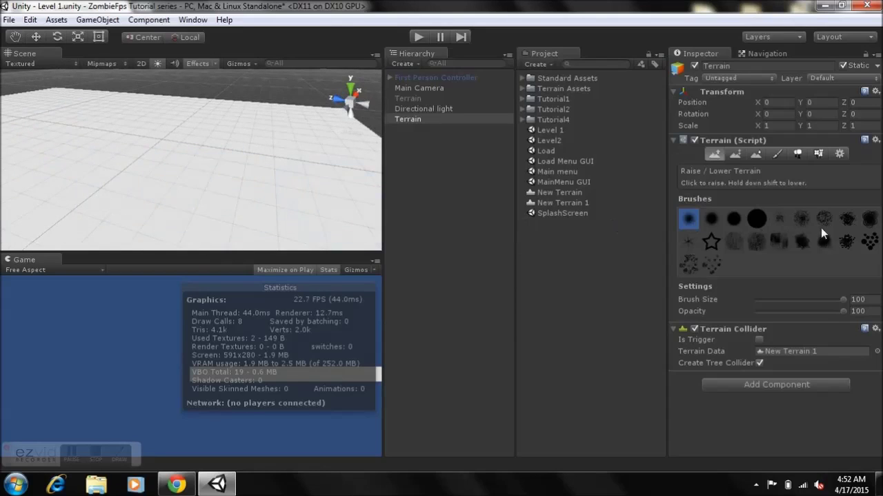
pyautogui.click(869, 242)
pyautogui.moveTo(167, 157)
pyautogui.mouseDown()
pyautogui.moveTo(137, 179)
pyautogui.moveTo(63, 140)
pyautogui.mouseUp()
pyautogui.moveTo(63, 141); pyautogui.dragTo(93, 147, button='middle')
pyautogui.moveTo(99, 140)
pyautogui.mouseDown()
pyautogui.moveTo(9, 182)
pyautogui.moveTo(35, 187)
pyautogui.mouseUp()
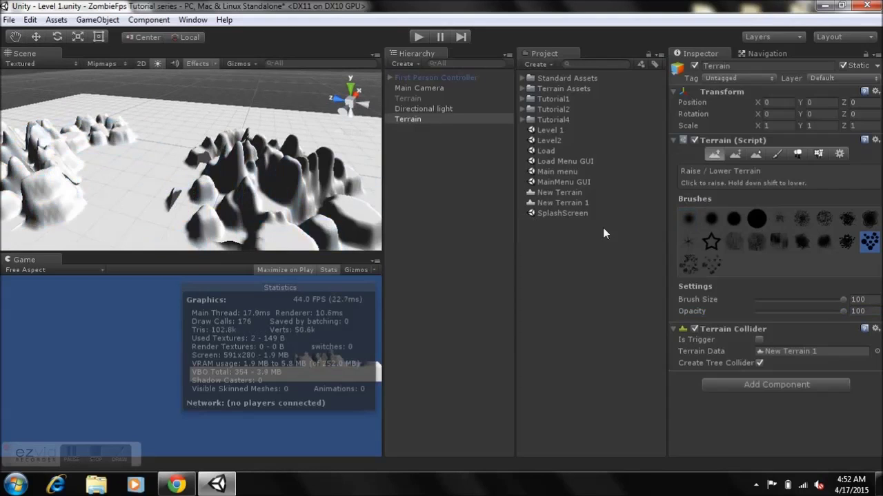
pyautogui.click(690, 266)
pyautogui.moveTo(227, 155)
pyautogui.mouseDown()
pyautogui.moveTo(279, 168)
pyautogui.moveTo(72, 154)
pyautogui.moveTo(147, 150)
pyautogui.moveTo(110, 159)
pyautogui.moveTo(215, 164)
pyautogui.moveTo(205, 168)
pyautogui.mouseUp()
pyautogui.scroll(-8, 203, 169)
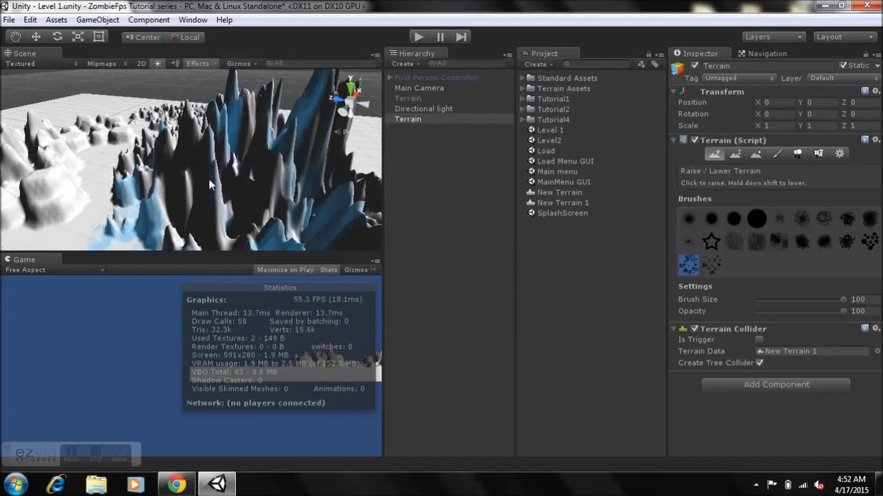
# Undo the strokes that raised the jagged peaks on the terrain
pyautogui.hotkey('ctrl', 'z')
pyautogui.hotkey('ctrl', 'z')
pyautogui.hotkey('ctrl', 'z')
# Raise a patch of sharp spikes with the scattered-spot brush and lower it to flat ground with the soft round brush
pyautogui.moveTo(144, 164)
pyautogui.mouseDown()
pyautogui.moveTo(107, 163)
pyautogui.moveTo(89, 182)
pyautogui.mouseUp()
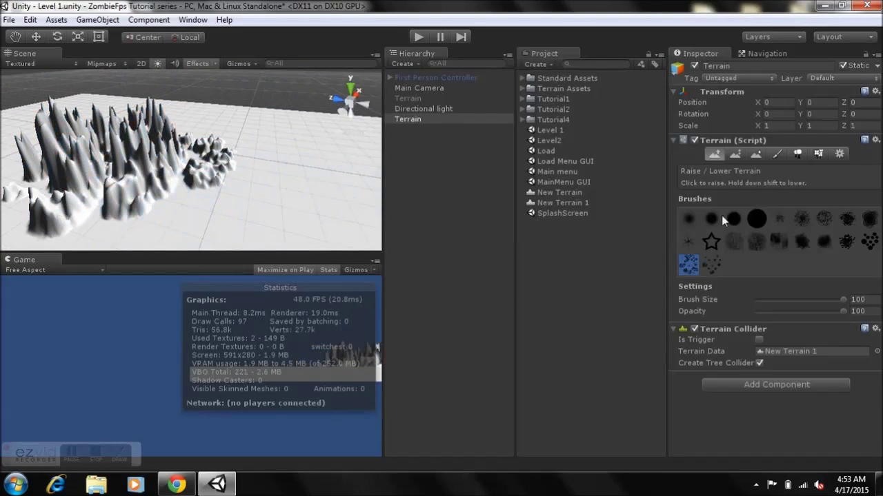
pyautogui.click(688, 218)
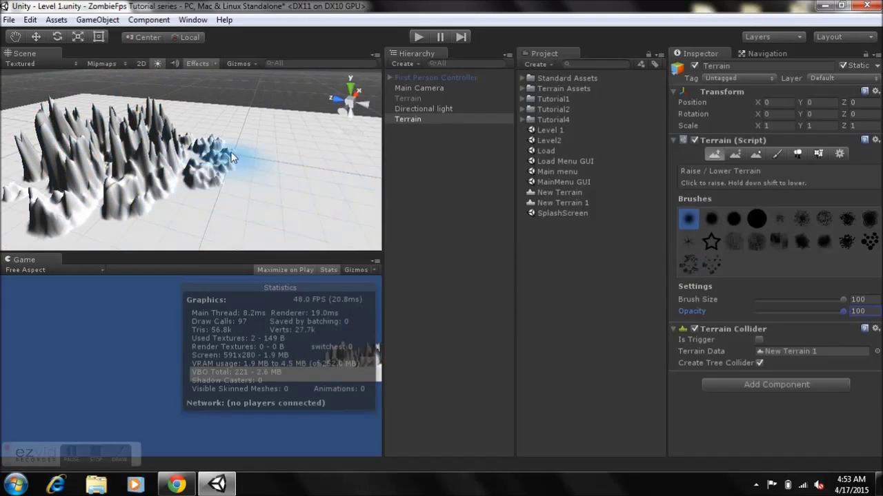
pyautogui.moveTo(221, 167); pyautogui.dragTo(225, 207, button='middle')
pyautogui.moveTo(225, 191); pyautogui.dragTo(240, 229, button='right')
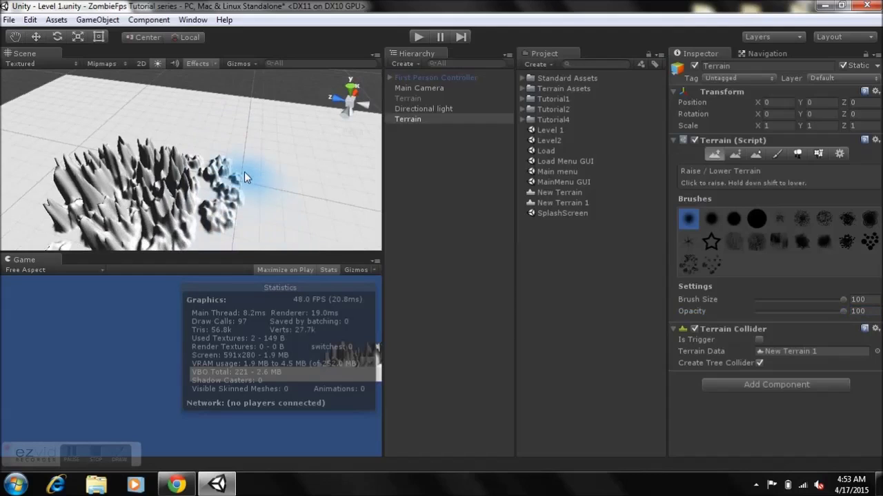
pyautogui.moveTo(235, 136)
pyautogui.keyDown('shift'); pyautogui.mouseDown()
pyautogui.moveTo(237, 212)
pyautogui.moveTo(219, 199)
pyautogui.moveTo(183, 195)
pyautogui.moveTo(169, 231)
pyautogui.moveTo(150, 191)
pyautogui.moveTo(128, 216)
pyautogui.moveTo(108, 167)
pyautogui.moveTo(58, 198)
pyautogui.moveTo(23, 272)
pyautogui.moveTo(212, 239)
pyautogui.mouseUp(); pyautogui.keyUp('shift')
pyautogui.scroll(5, 138, 179)
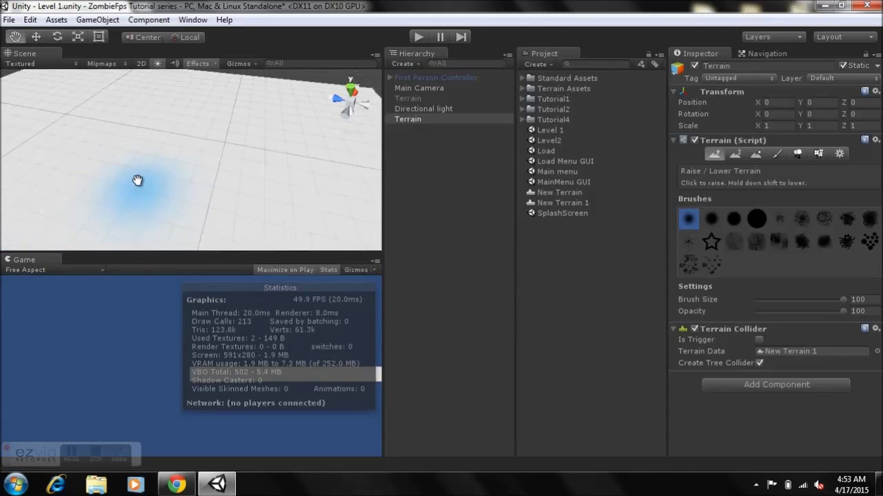
pyautogui.scroll(-5, 192, 155)
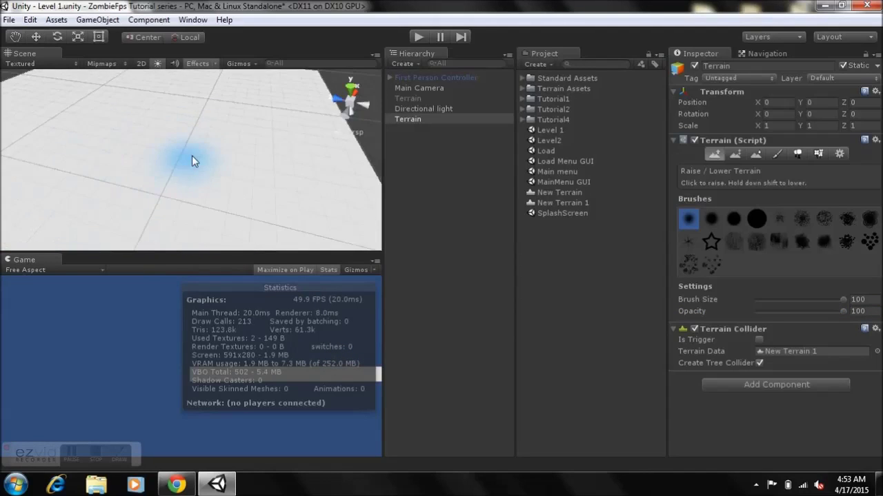
# Set the Paint Height tool to height 7 and paint a flat-topped plateau on the terrain with the soft round brush
pyautogui.click(736, 154)
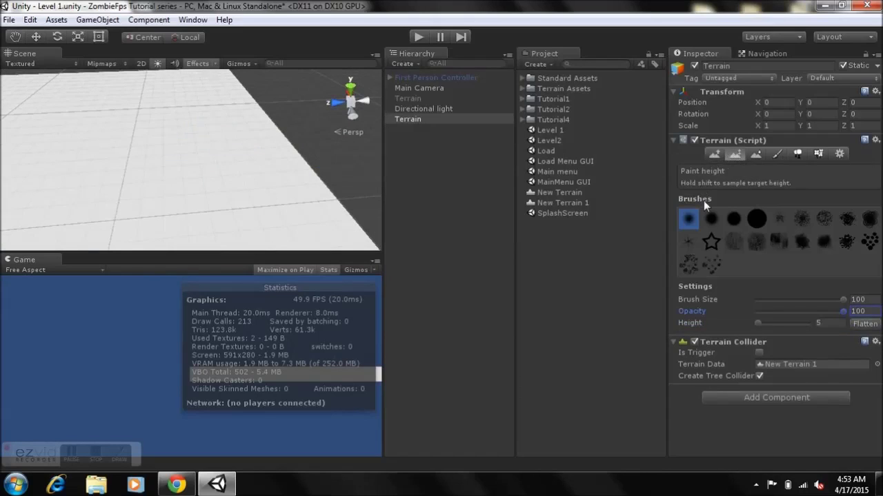
pyautogui.moveTo(131, 172); pyautogui.dragTo(192, 178, button='middle')
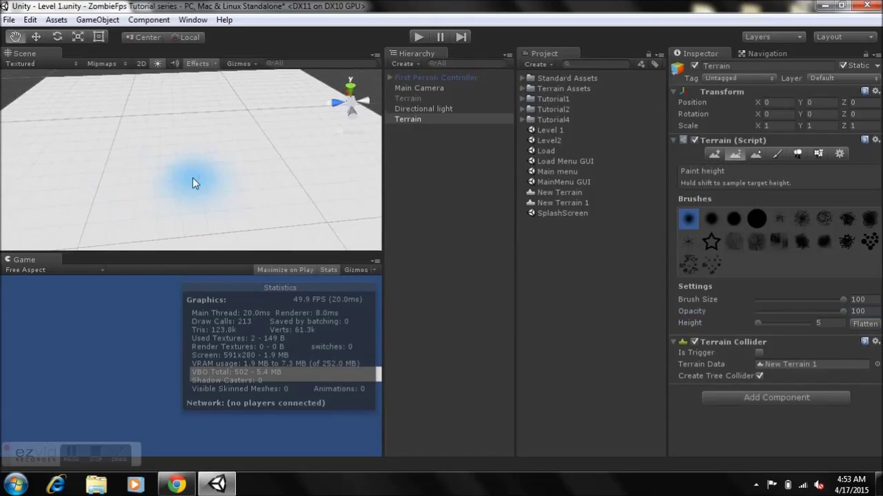
pyautogui.moveTo(193, 177); pyautogui.dragTo(209, 127, button='right')
pyautogui.keyDown('alt'); pyautogui.moveTo(209, 127); pyautogui.dragTo(212, 146); pyautogui.keyUp('alt')
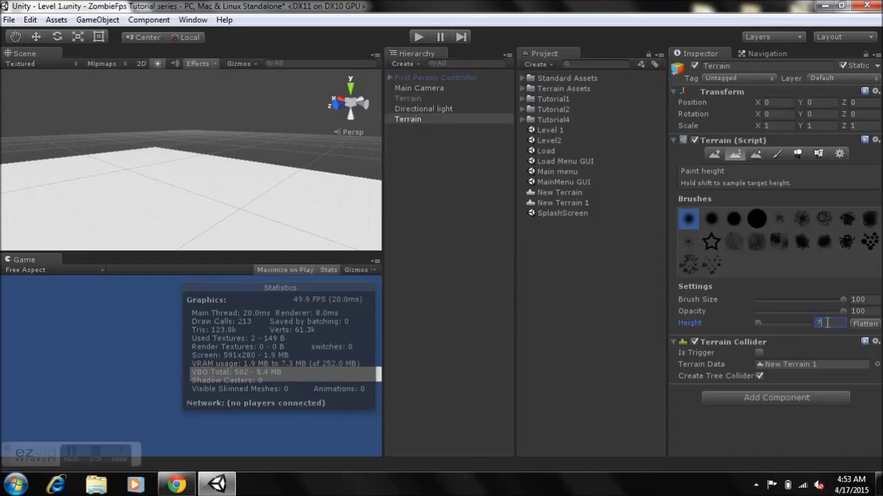
pyautogui.moveTo(140, 169); pyautogui.dragTo(135, 191, button='right')
pyautogui.moveTo(135, 197)
pyautogui.mouseDown()
pyautogui.moveTo(177, 187)
pyautogui.moveTo(120, 214)
pyautogui.moveTo(195, 181)
pyautogui.moveTo(92, 228)
pyautogui.moveTo(199, 188)
pyautogui.moveTo(119, 203)
pyautogui.moveTo(122, 191)
pyautogui.moveTo(162, 181)
pyautogui.moveTo(221, 131)
pyautogui.moveTo(201, 125)
pyautogui.moveTo(276, 141)
pyautogui.moveTo(324, 131)
pyautogui.mouseUp()
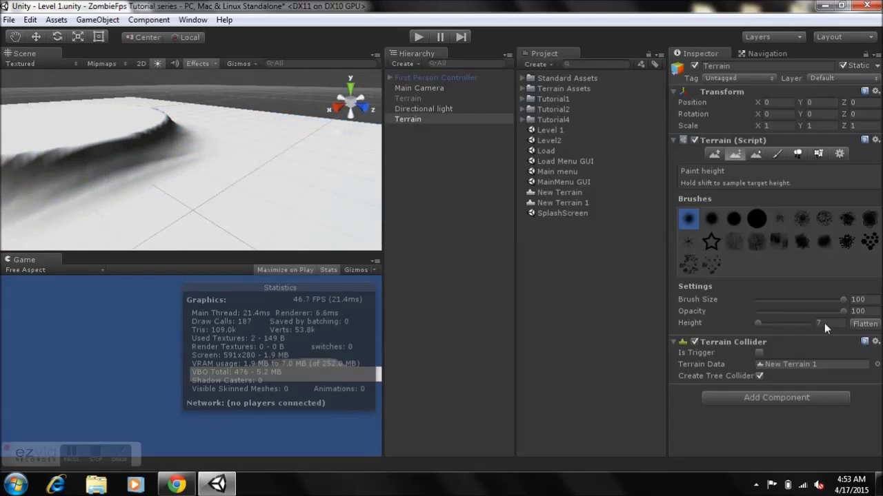
# Set the Paint Height opacity to 10, paint a second raised patch beside the plateau, and undo it
pyautogui.moveTo(841, 311); pyautogui.dragTo(765, 317)
pyautogui.moveTo(280, 170)
pyautogui.keyDown('alt'); pyautogui.mouseDown()
pyautogui.moveTo(344, 164)
pyautogui.moveTo(237, 163)
pyautogui.moveTo(235, 177)
pyautogui.moveTo(245, 163)
pyautogui.moveTo(230, 161)
pyautogui.moveTo(315, 183)
pyautogui.moveTo(186, 195)
pyautogui.mouseUp(); pyautogui.keyUp('alt')
pyautogui.scroll(-6, 235, 176)
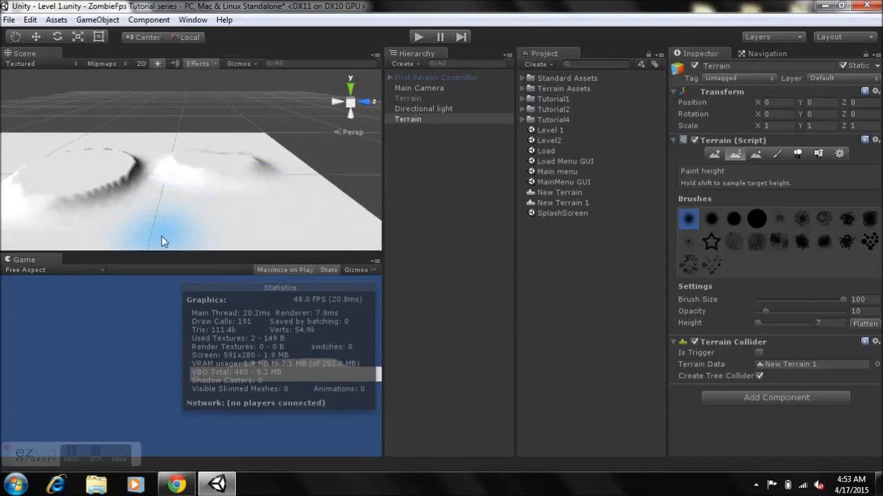
pyautogui.hotkey('ctrl', 'z')
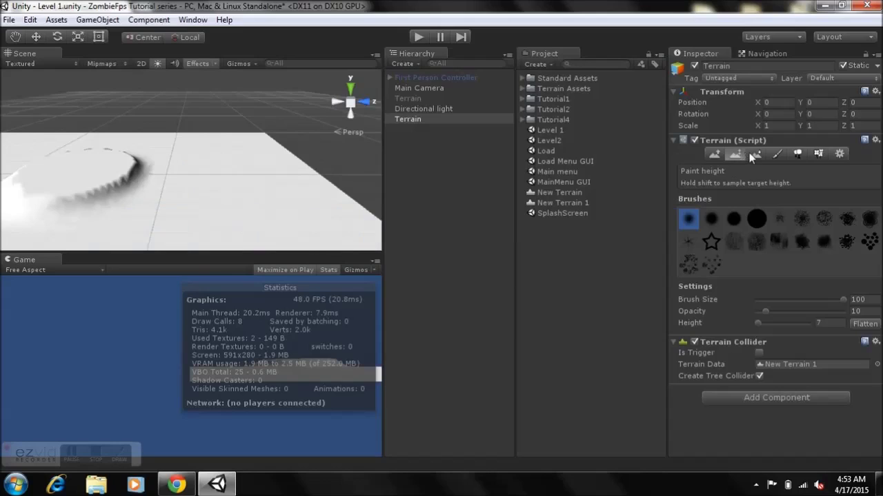
# Smooth the jagged edge of the plateau with the Smooth Height tool at opacity 10
pyautogui.click(756, 154)
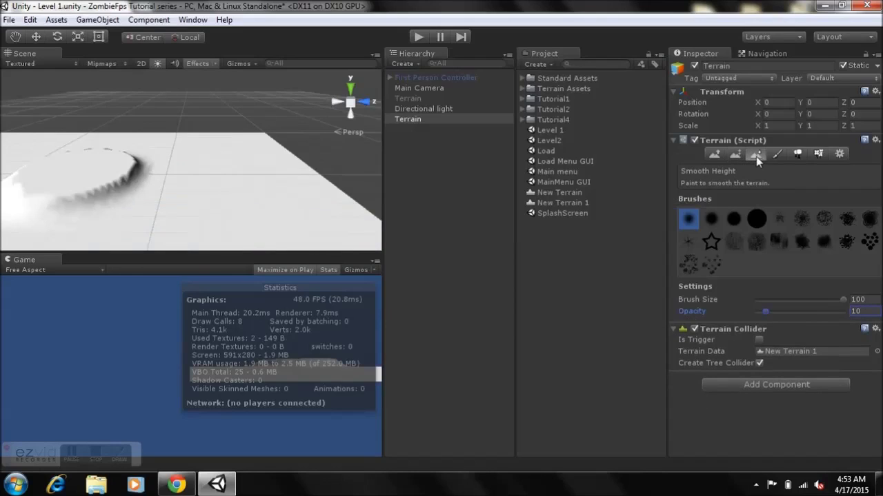
pyautogui.moveTo(82, 208); pyautogui.dragTo(153, 205, button='middle')
pyautogui.scroll(4, 155, 206)
pyautogui.moveTo(158, 205); pyautogui.dragTo(275, 237, button='right')
pyautogui.moveTo(124, 183); pyautogui.dragTo(157, 197, button='middle')
pyautogui.moveTo(170, 171)
pyautogui.mouseDown()
pyautogui.moveTo(190, 130)
pyautogui.moveTo(164, 161)
pyautogui.mouseUp()
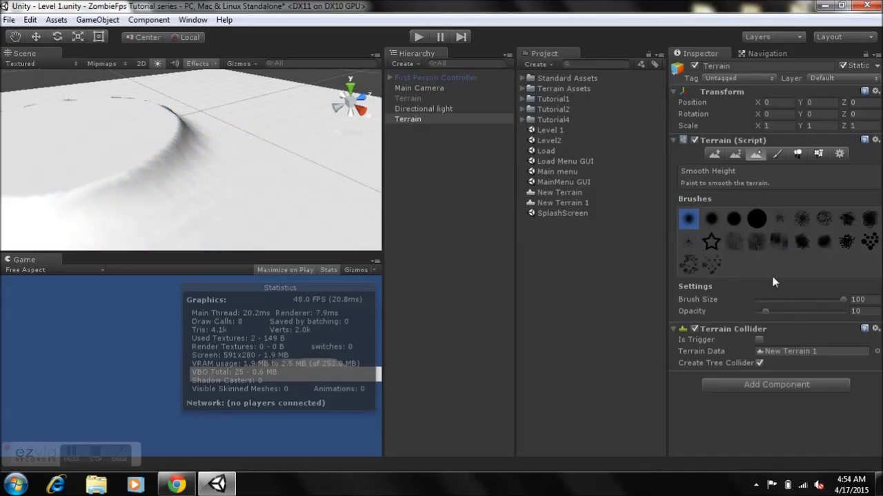
# Adjust the smoothing opacity, ending at 58, and smooth the plateau's steep edge further
pyautogui.moveTo(767, 311); pyautogui.dragTo(762, 312)
pyautogui.moveTo(167, 154)
pyautogui.mouseDown()
pyautogui.moveTo(168, 162)
pyautogui.moveTo(164, 139)
pyautogui.moveTo(145, 161)
pyautogui.moveTo(176, 135)
pyautogui.moveTo(181, 207)
pyautogui.moveTo(156, 158)
pyautogui.moveTo(162, 164)
pyautogui.moveTo(171, 147)
pyautogui.mouseUp()
pyautogui.moveTo(763, 312); pyautogui.dragTo(797, 315)
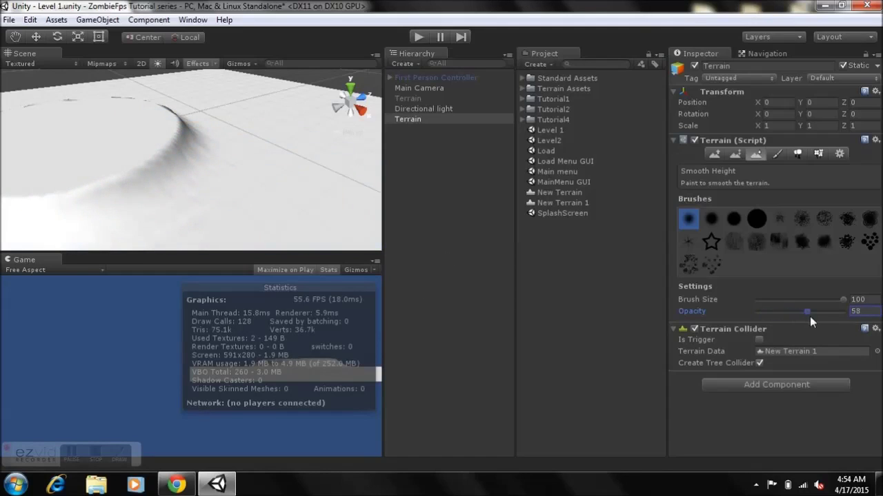
pyautogui.moveTo(178, 157)
pyautogui.mouseDown()
pyautogui.moveTo(182, 122)
pyautogui.moveTo(167, 158)
pyautogui.mouseUp()
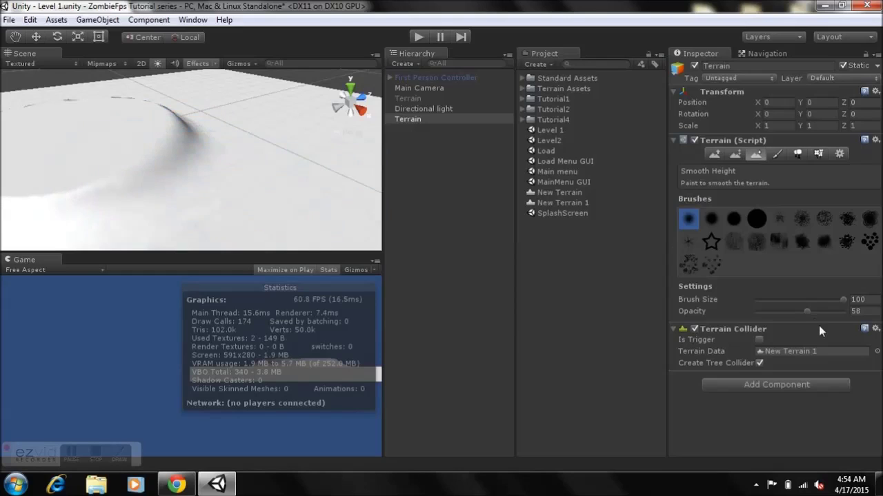
# Set the smoothing opacity to 100 and smooth the slopes around the plateau
pyautogui.moveTo(806, 315); pyautogui.dragTo(845, 312)
pyautogui.scroll(-3, 47, 180)
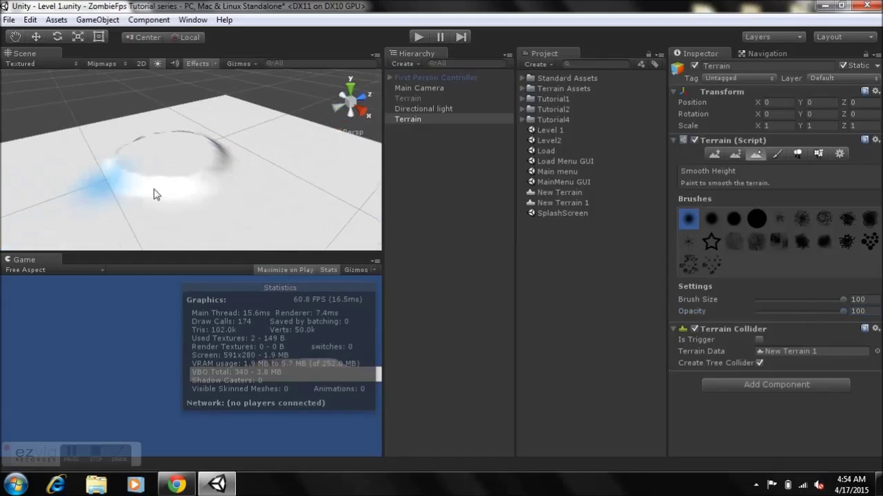
pyautogui.moveTo(222, 165)
pyautogui.mouseDown()
pyautogui.moveTo(145, 180)
pyautogui.moveTo(175, 181)
pyautogui.moveTo(140, 177)
pyautogui.moveTo(193, 177)
pyautogui.moveTo(165, 175)
pyautogui.mouseUp()
pyautogui.moveTo(165, 175); pyautogui.dragTo(222, 182, button='right')
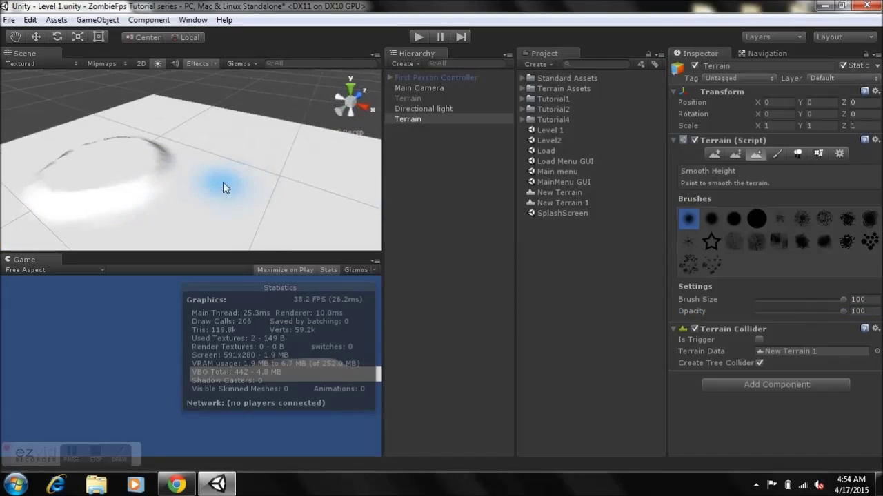
pyautogui.moveTo(222, 183); pyautogui.dragTo(240, 156, button='middle')
pyautogui.moveTo(240, 156); pyautogui.dragTo(248, 137, button='right')
pyautogui.scroll(4, 247, 137)
pyautogui.moveTo(246, 137); pyautogui.dragTo(270, 140, button='middle')
pyautogui.moveTo(294, 139)
pyautogui.mouseDown()
pyautogui.moveTo(79, 146)
pyautogui.moveTo(184, 160)
pyautogui.moveTo(298, 152)
pyautogui.moveTo(219, 147)
pyautogui.mouseUp()
pyautogui.scroll(-5, 189, 160)
pyautogui.moveTo(192, 162); pyautogui.dragTo(229, 167, button='right')
pyautogui.scroll(3, 229, 167)
pyautogui.moveTo(211, 167); pyautogui.dragTo(233, 165, button='middle')
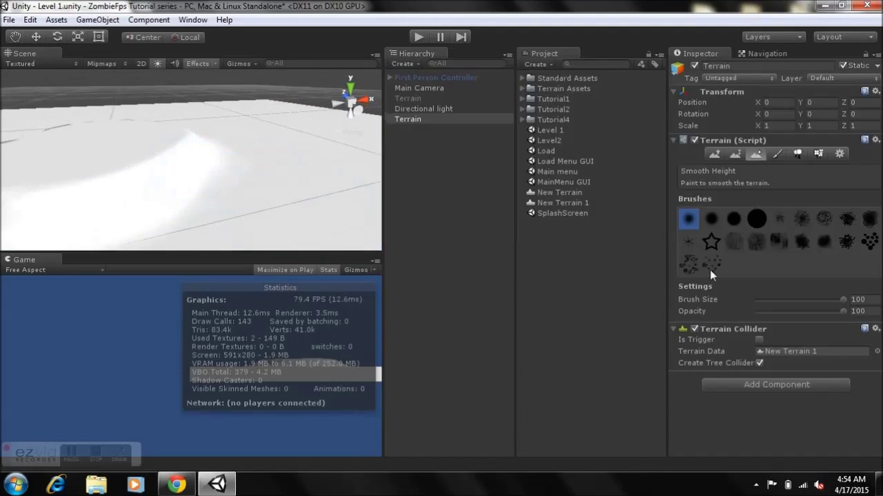
# Stamp clusters of lumps beside the plateau using Paint Height at height 7 with a splatter-shaped brush
pyautogui.click(824, 219)
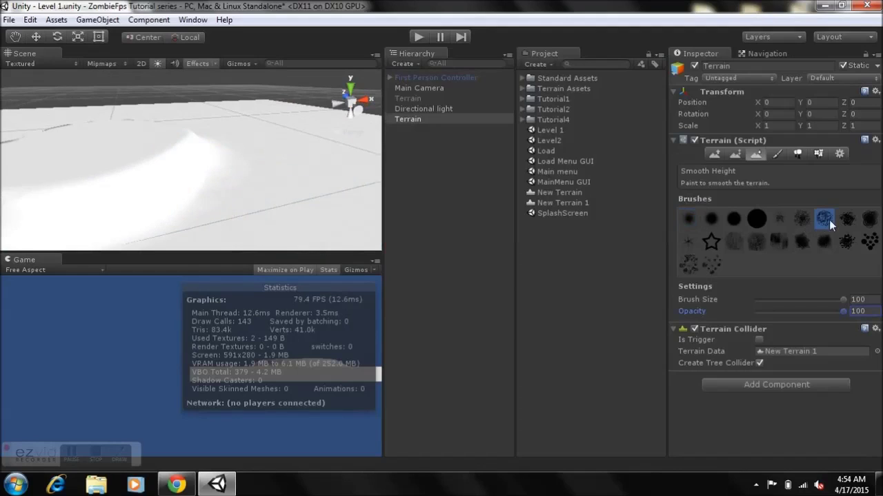
pyautogui.click(736, 155)
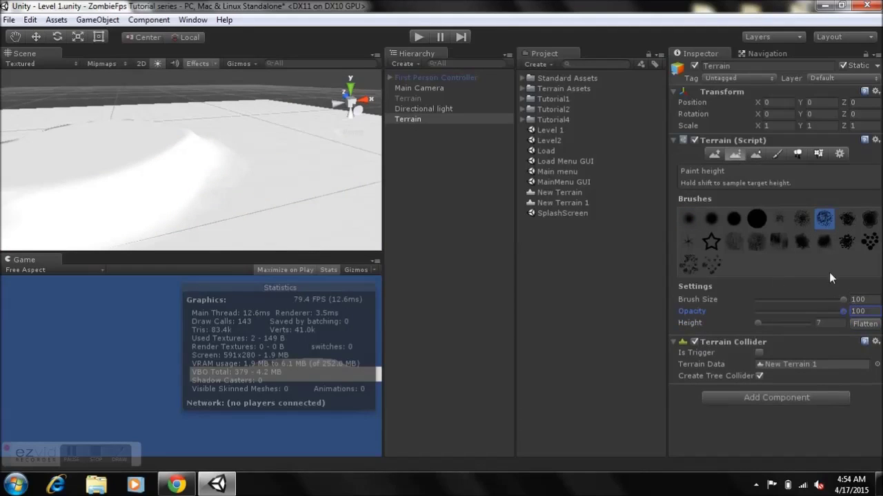
pyautogui.click(846, 240)
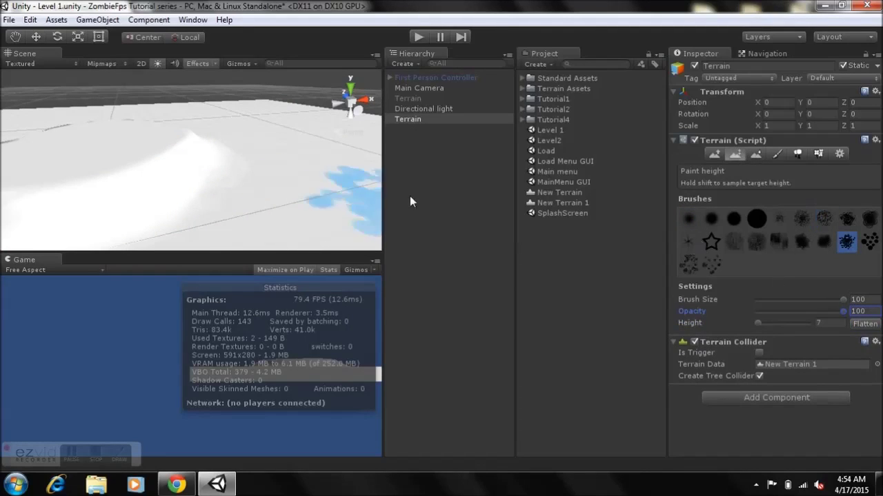
pyautogui.keyDown('alt'); pyautogui.moveTo(324, 207); pyautogui.dragTo(316, 182); pyautogui.keyUp('alt')
pyautogui.click(308, 166)
pyautogui.moveTo(250, 163); pyautogui.dragTo(347, 149, button='right')
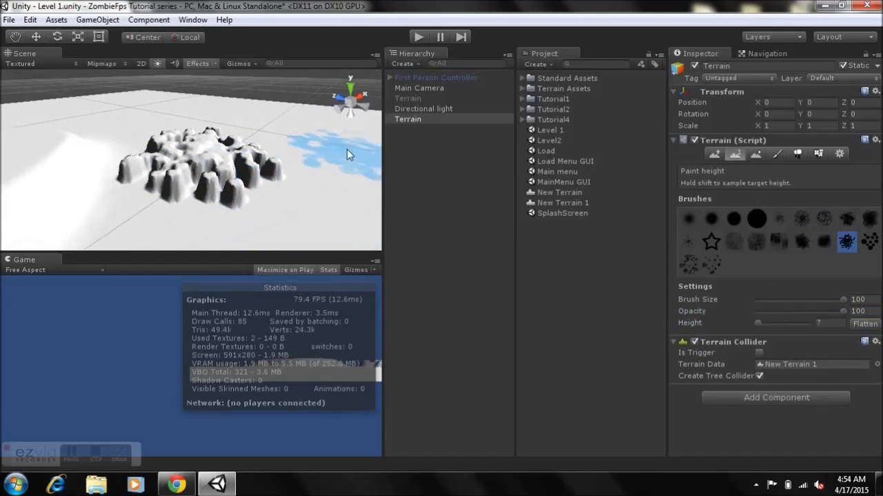
pyautogui.click(347, 148)
# Undo the lump stamps beside the plateau
pyautogui.hotkey('ctrl', 'z')
pyautogui.hotkey('ctrl', 'z')
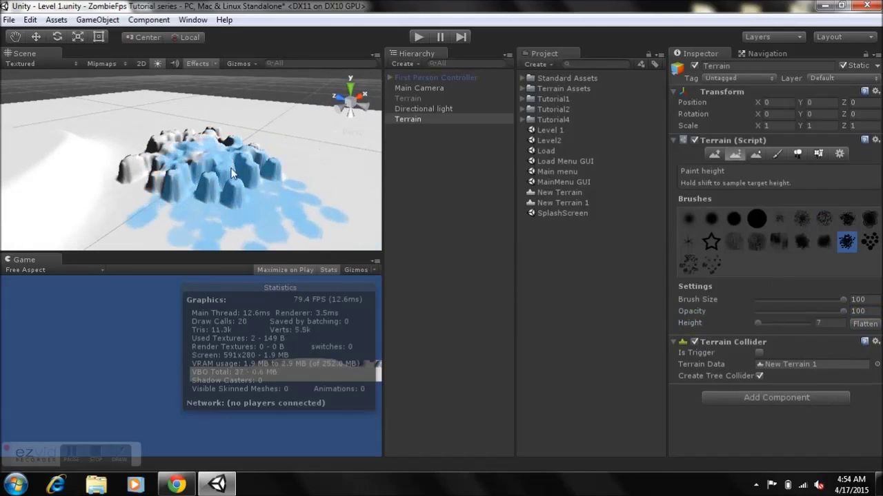
pyautogui.moveTo(103, 160); pyautogui.dragTo(868, 147, button='right')
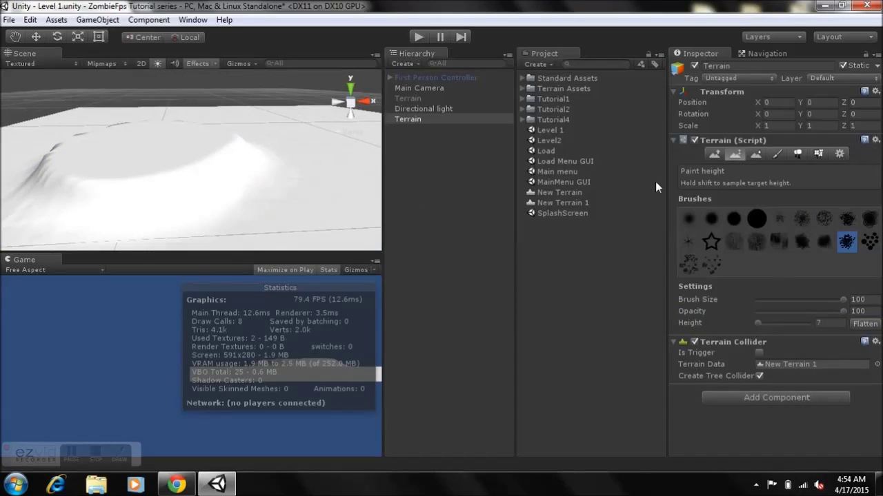
# Switch the terrain to the Paint Texture tool and start adding a new terrain texture
pyautogui.click(757, 154)
pyautogui.click(777, 155)
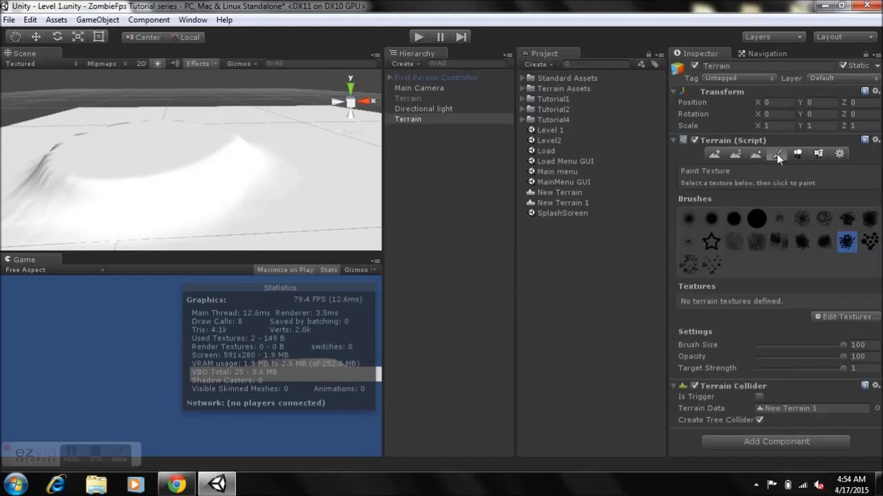
pyautogui.click(834, 317)
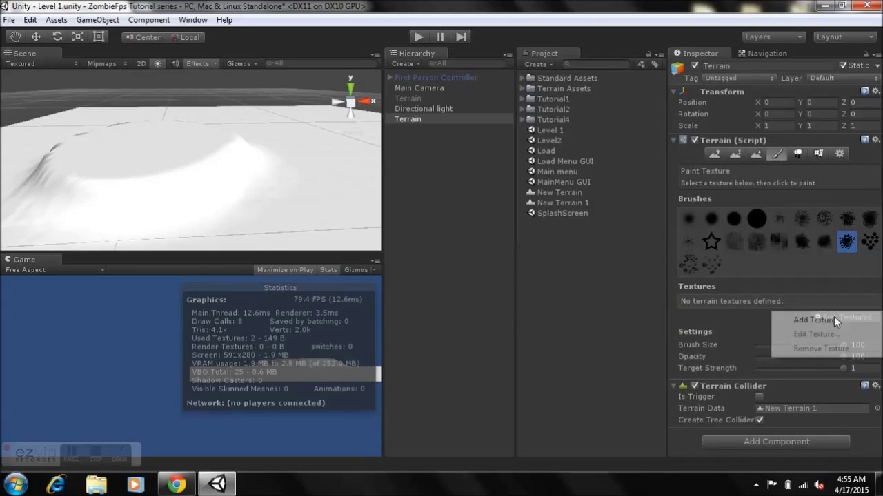
pyautogui.click(769, 312)
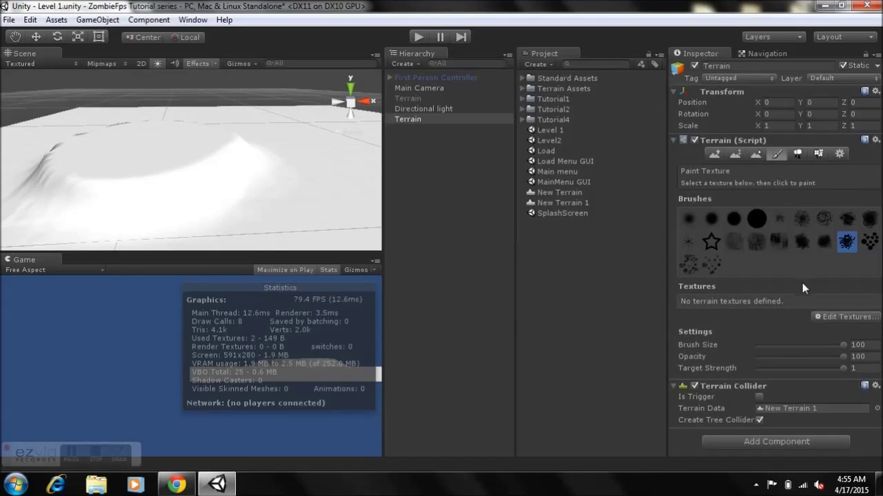
pyautogui.click(821, 317)
pyautogui.click(815, 320)
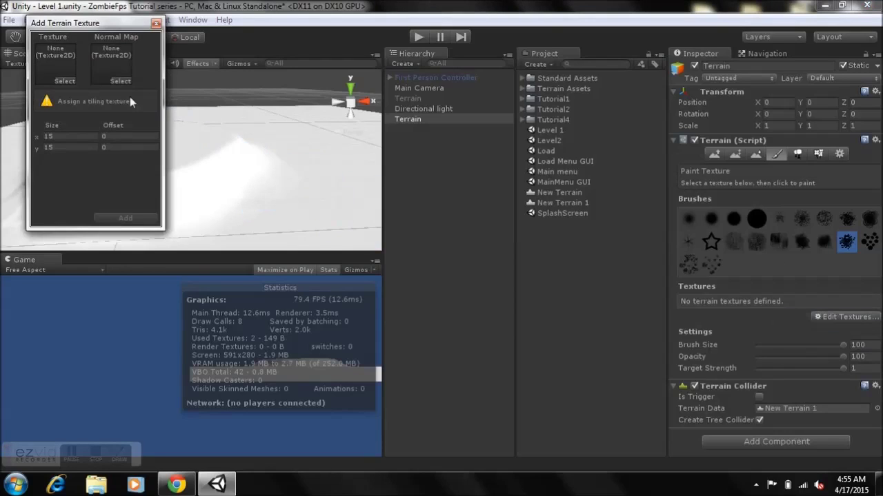
# Choose the Cliff (Layered Rock) texture and add it as the terrain's first texture
pyautogui.click(62, 80)
pyautogui.click(122, 15)
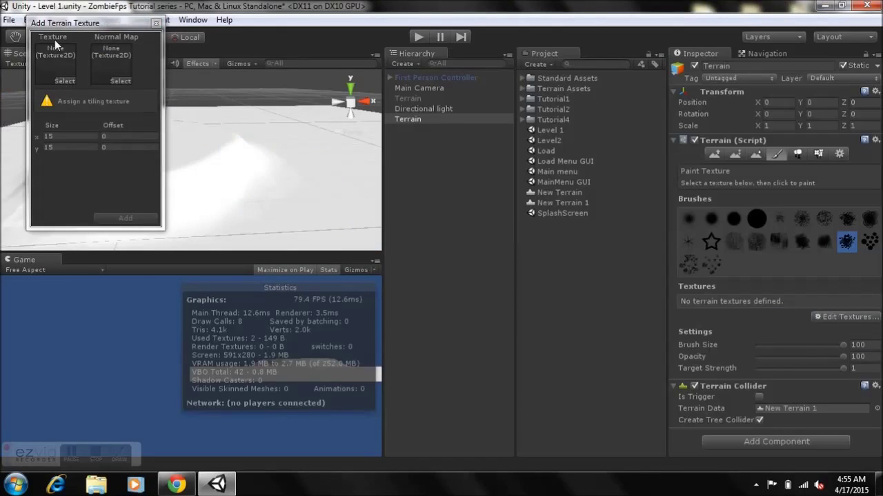
pyautogui.click(65, 80)
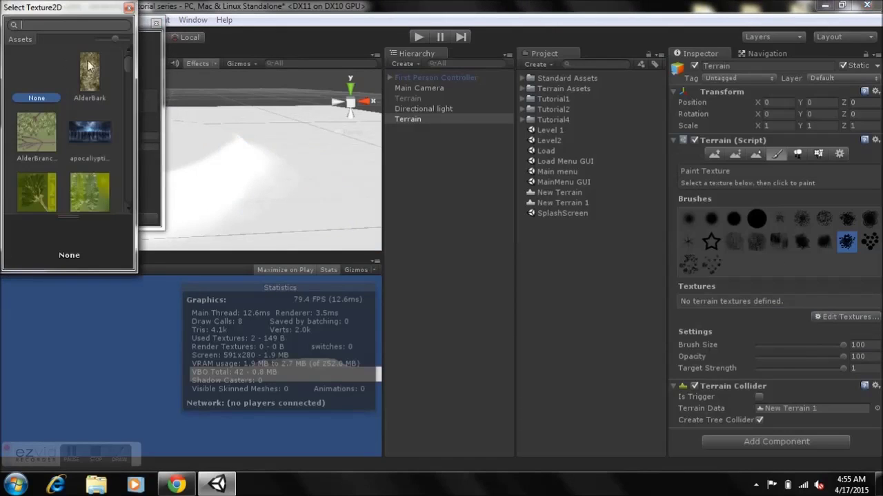
pyautogui.scroll(-3, 131, 83)
pyautogui.scroll(-10, 129, 83)
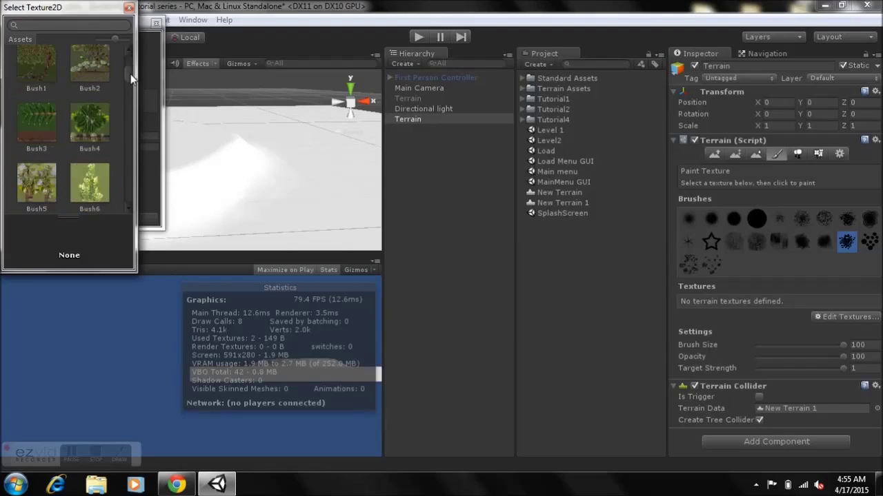
pyautogui.scroll(3, 131, 90)
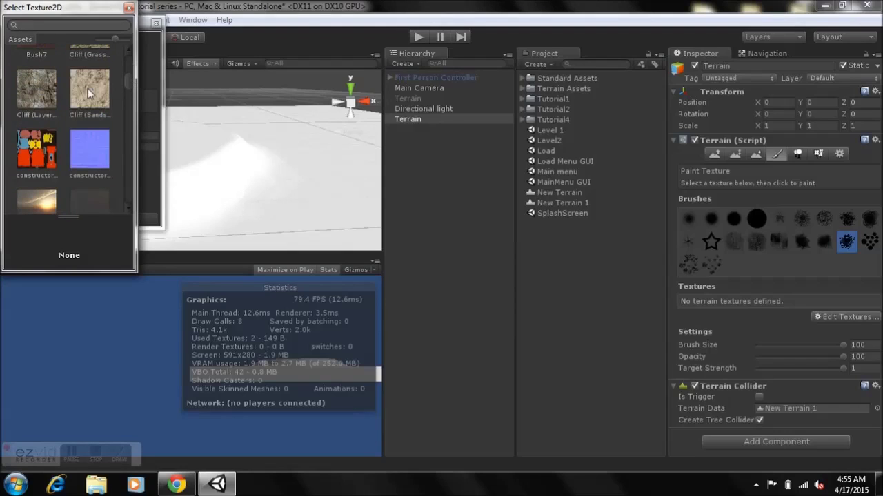
pyautogui.click(61, 90)
pyautogui.scroll(-2, 63, 96)
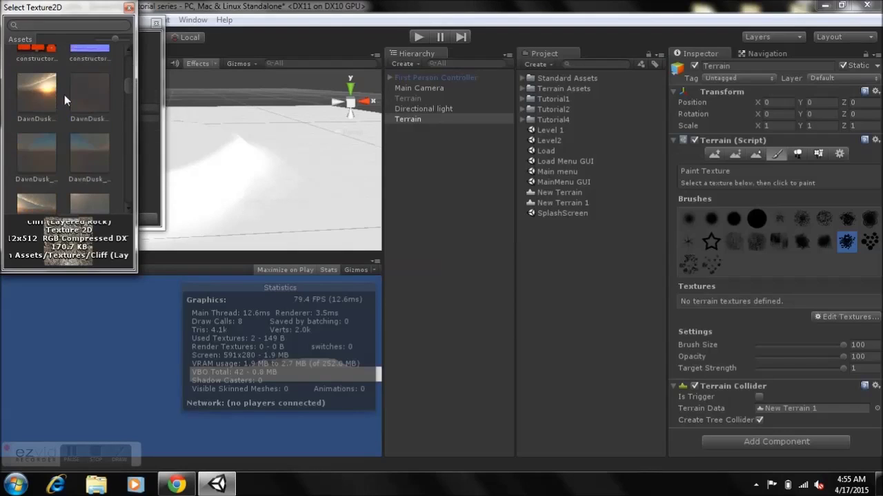
pyautogui.scroll(3, 64, 94)
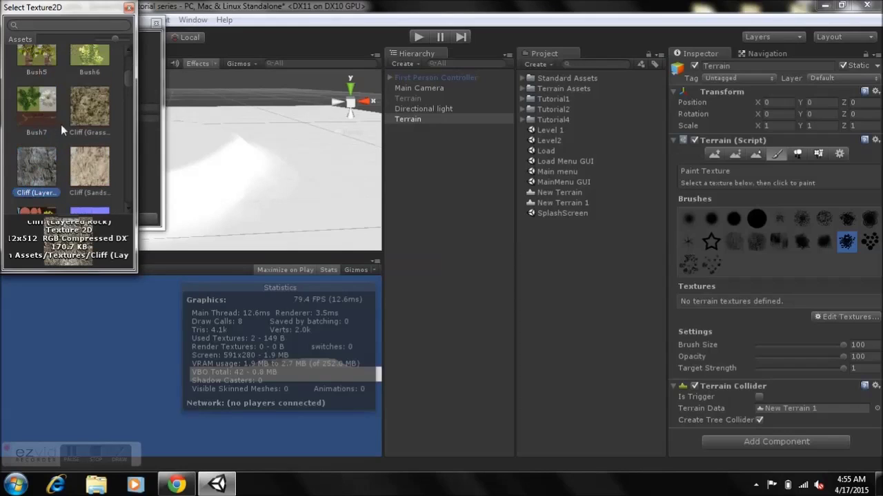
pyautogui.doubleClick(32, 158)
pyautogui.click(116, 216)
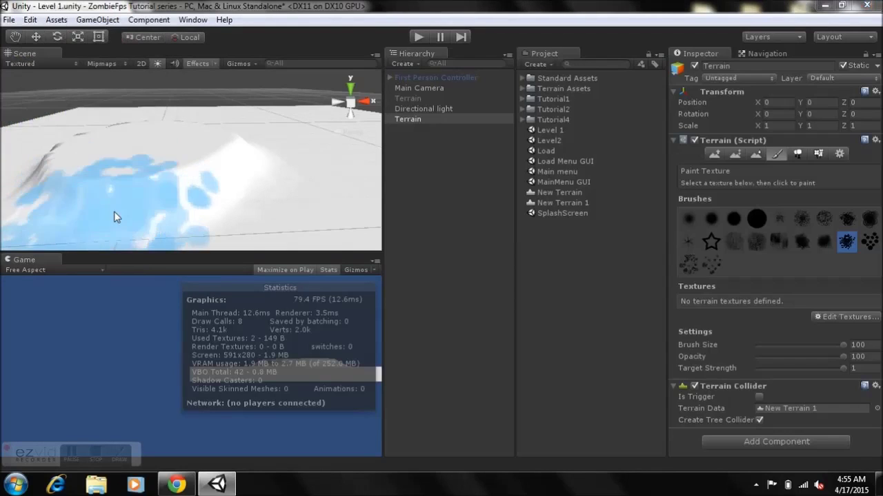
# Edit the terrain's base texture, replacing it with Grass&Rock, and apply the change
pyautogui.scroll(-4, 207, 172)
pyautogui.scroll(5, 207, 173)
pyautogui.scroll(-5, 207, 172)
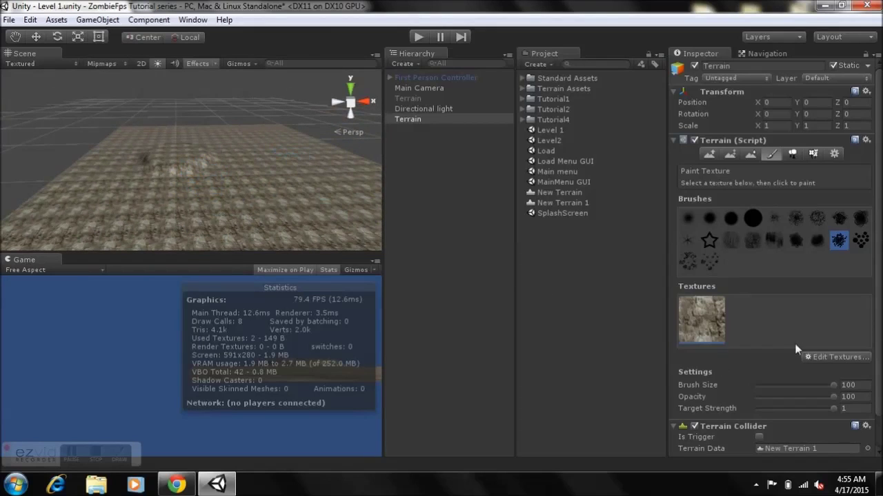
pyautogui.click(815, 359)
pyautogui.click(814, 373)
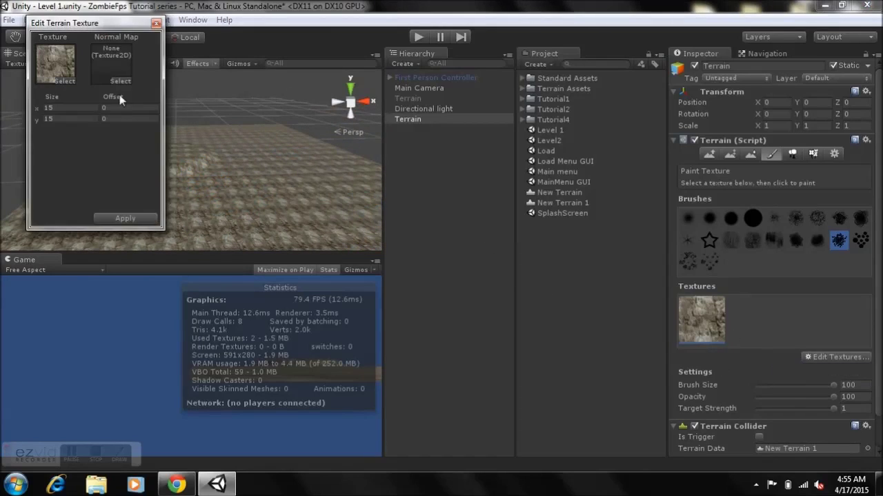
pyautogui.click(73, 77)
pyautogui.moveTo(128, 81); pyautogui.dragTo(127, 115)
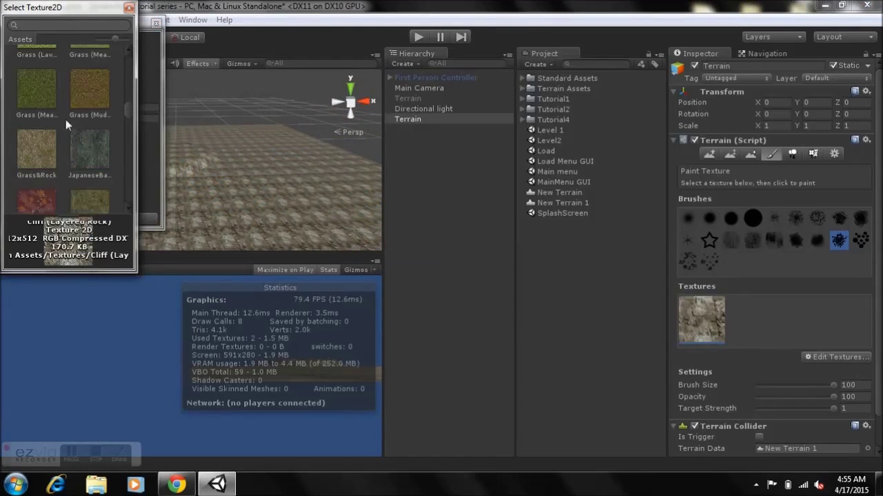
pyautogui.doubleClick(35, 157)
pyautogui.click(125, 218)
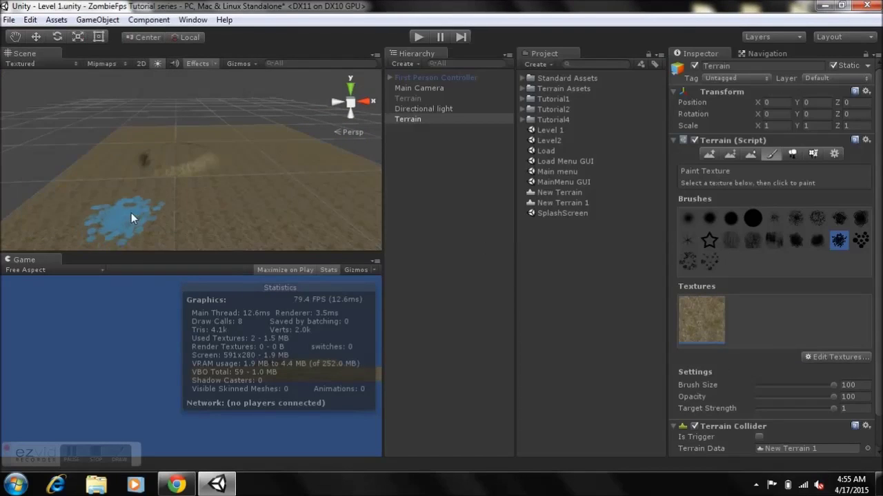
# Add Cliff (Layered Rock) as a second terrain texture
pyautogui.click(826, 354)
pyautogui.click(815, 360)
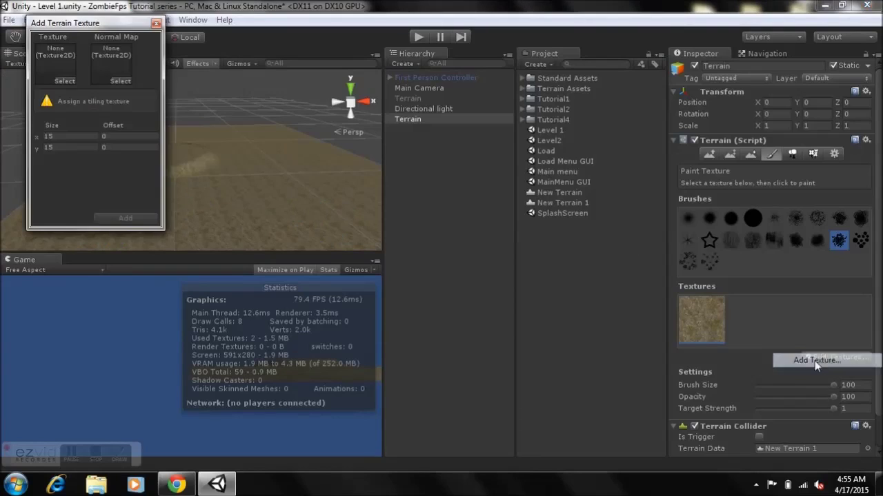
pyautogui.click(65, 81)
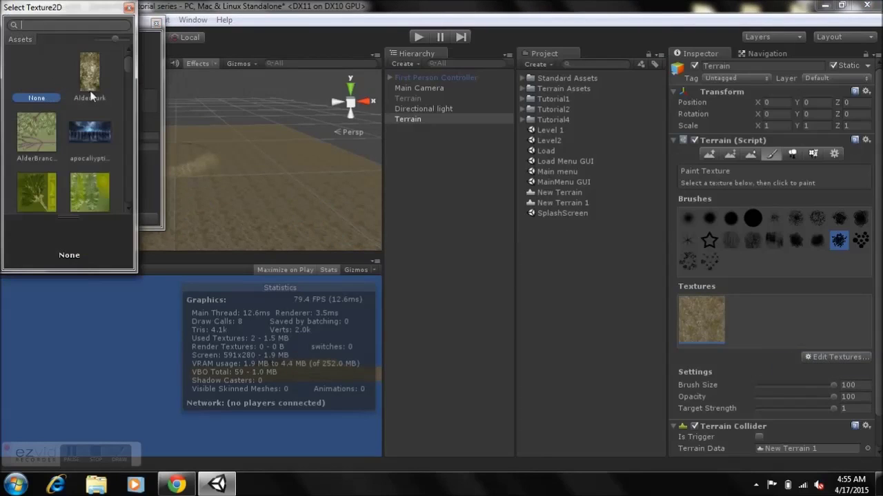
pyautogui.moveTo(131, 69)
pyautogui.mouseDown()
pyautogui.moveTo(131, 95)
pyautogui.moveTo(131, 75)
pyautogui.mouseUp()
pyautogui.doubleClick(27, 112)
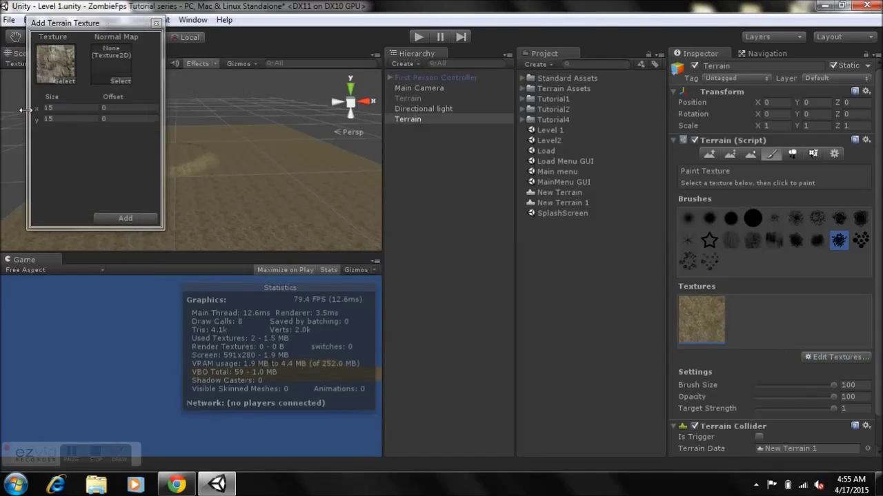
pyautogui.click(105, 219)
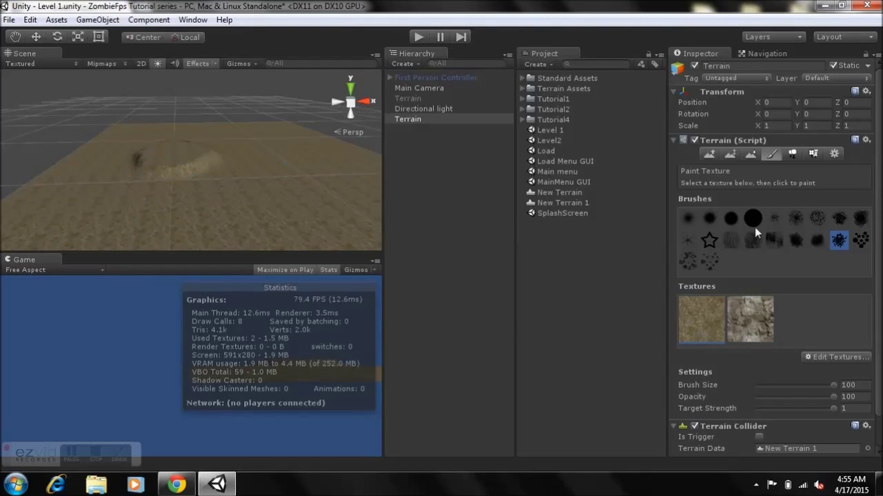
# Raise clusters of jagged rocks around and across the plateau with the splatter brush at size 100 and opacity 100
pyautogui.click(709, 154)
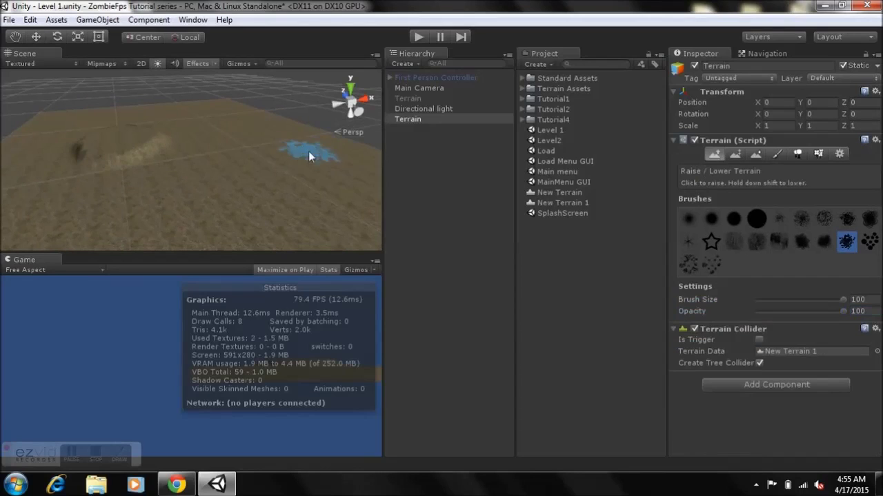
pyautogui.click(308, 151)
pyautogui.moveTo(159, 133)
pyautogui.mouseDown()
pyautogui.moveTo(308, 218)
pyautogui.moveTo(155, 144)
pyautogui.mouseUp()
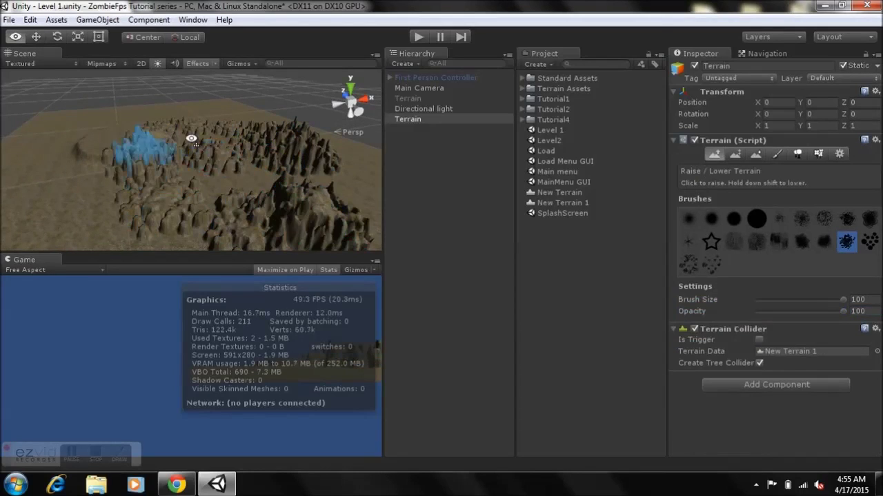
# Switch the terrain to Paint Texture and select the Cliff (Layered Rock) texture for painting the raised rocks
pyautogui.moveTo(192, 138); pyautogui.dragTo(345, 135, button='right')
pyautogui.moveTo(188, 135); pyautogui.dragTo(227, 144, button='middle')
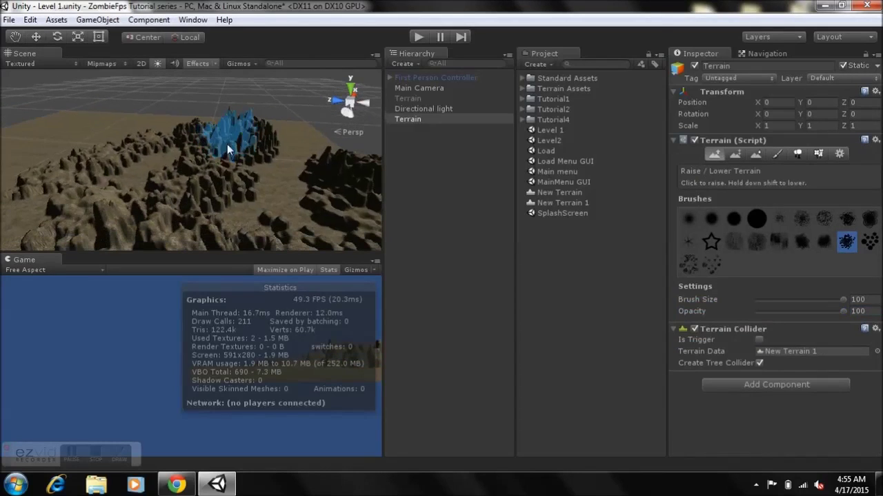
pyautogui.click(776, 154)
pyautogui.click(749, 309)
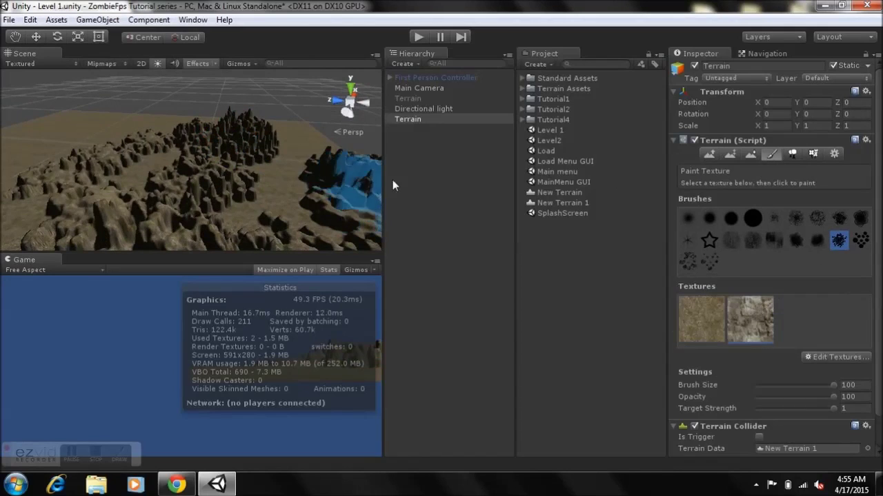